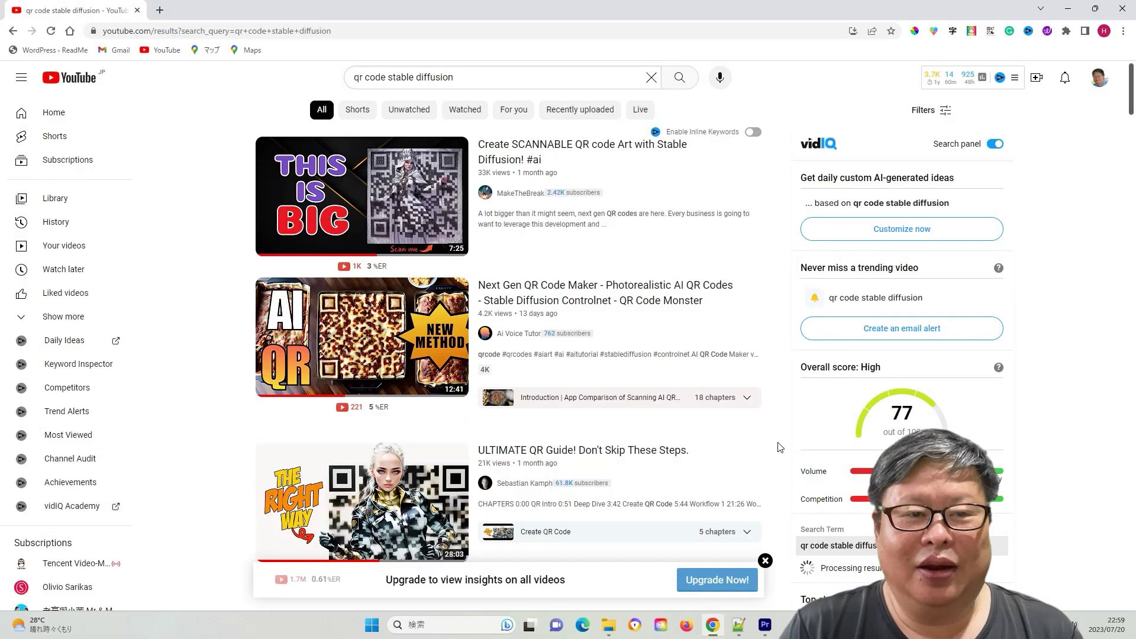
- Look through the YouTube search results for "qr code stable diffusion" and "qr code AI Transformed QR Code"
scroll(780, 447, down, 7)
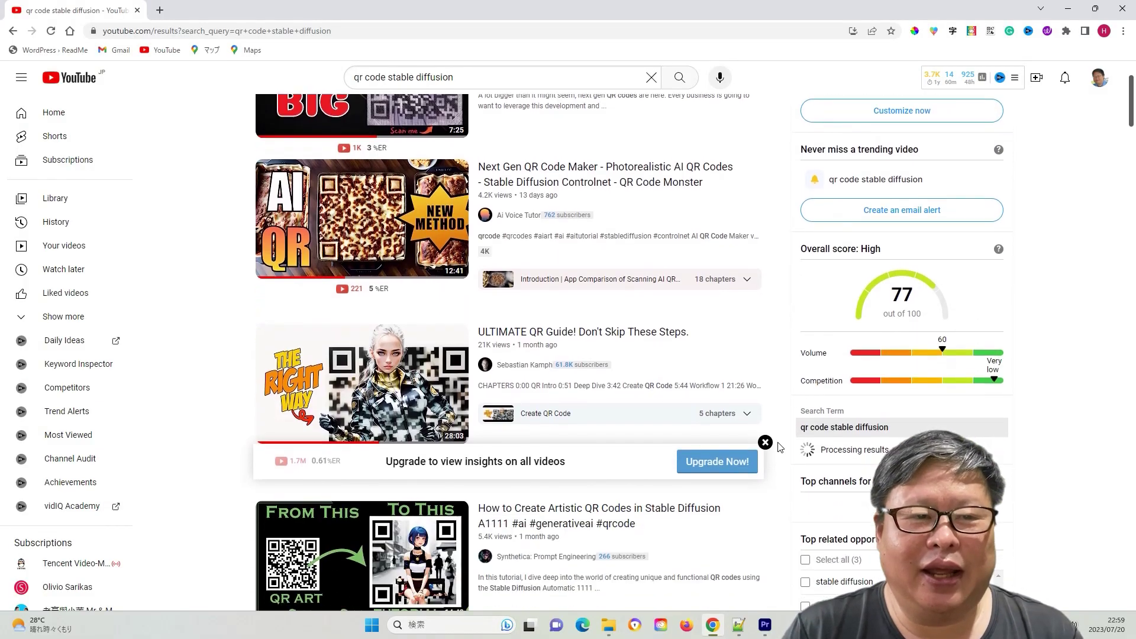
scroll(780, 447, down, 3)
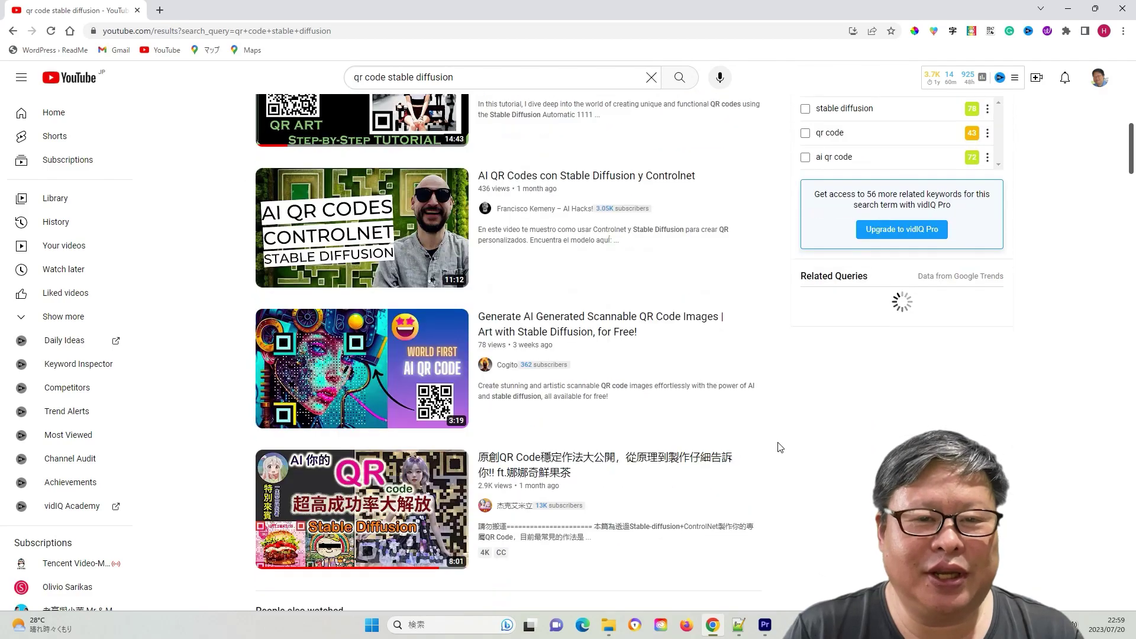
scroll(780, 447, down, 5)
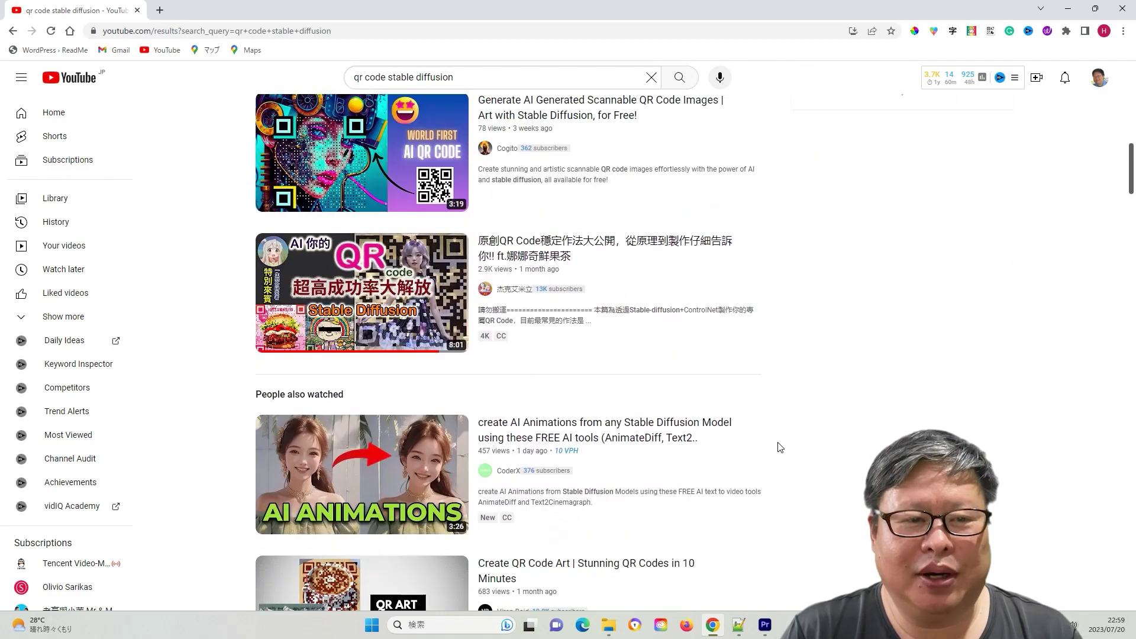
scroll(780, 447, down, 3)
scroll(780, 447, down, 5)
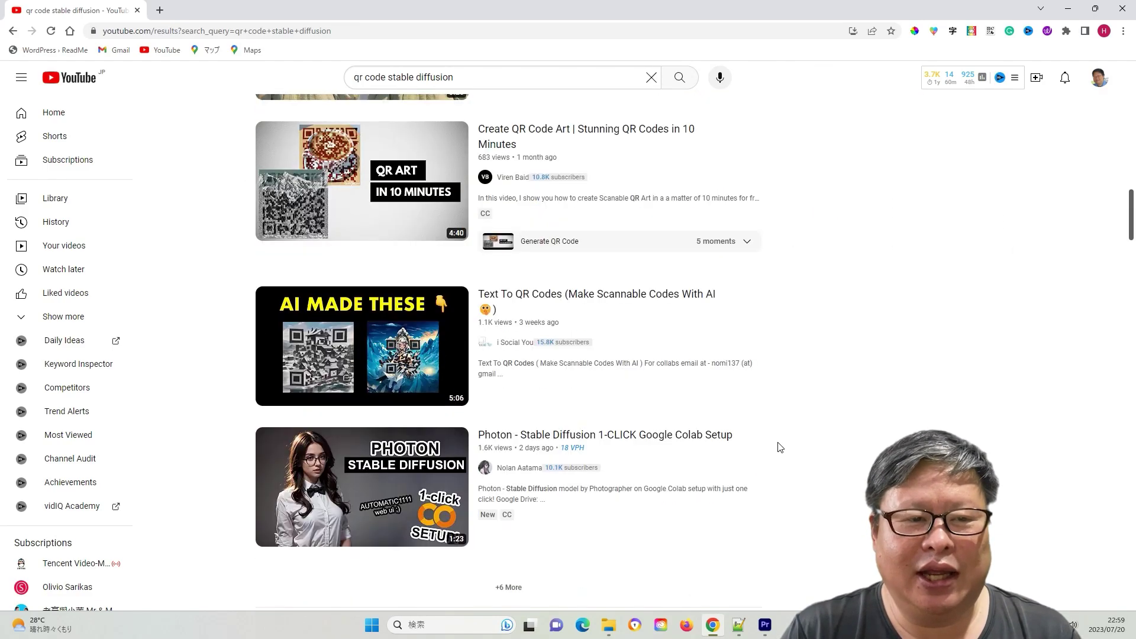
scroll(780, 447, down, 6)
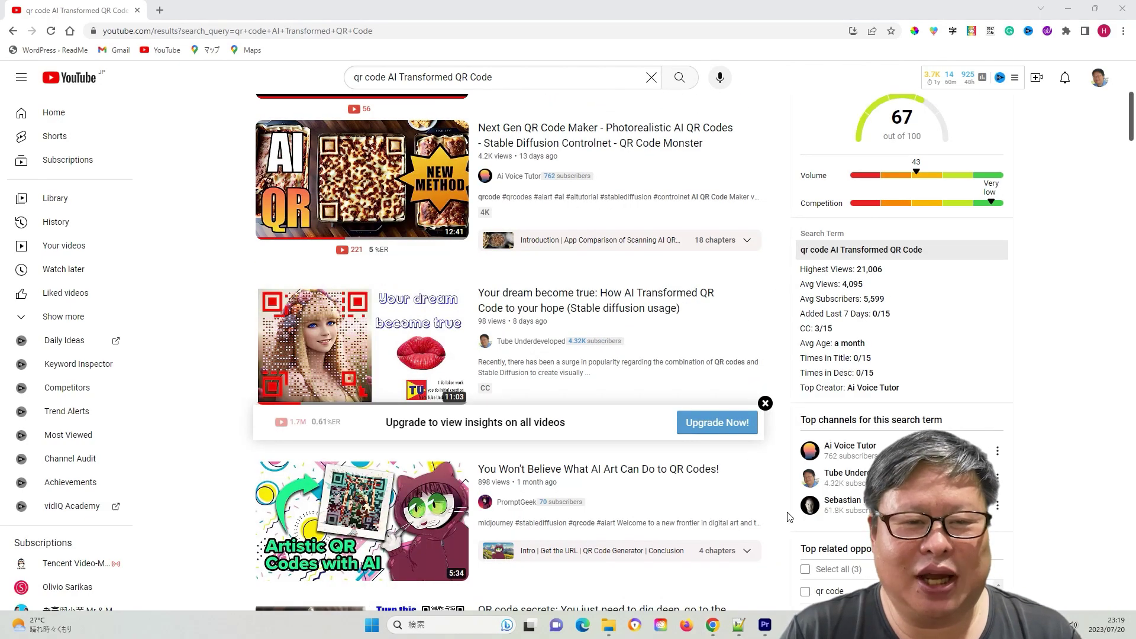
scroll(787, 516, down, 6)
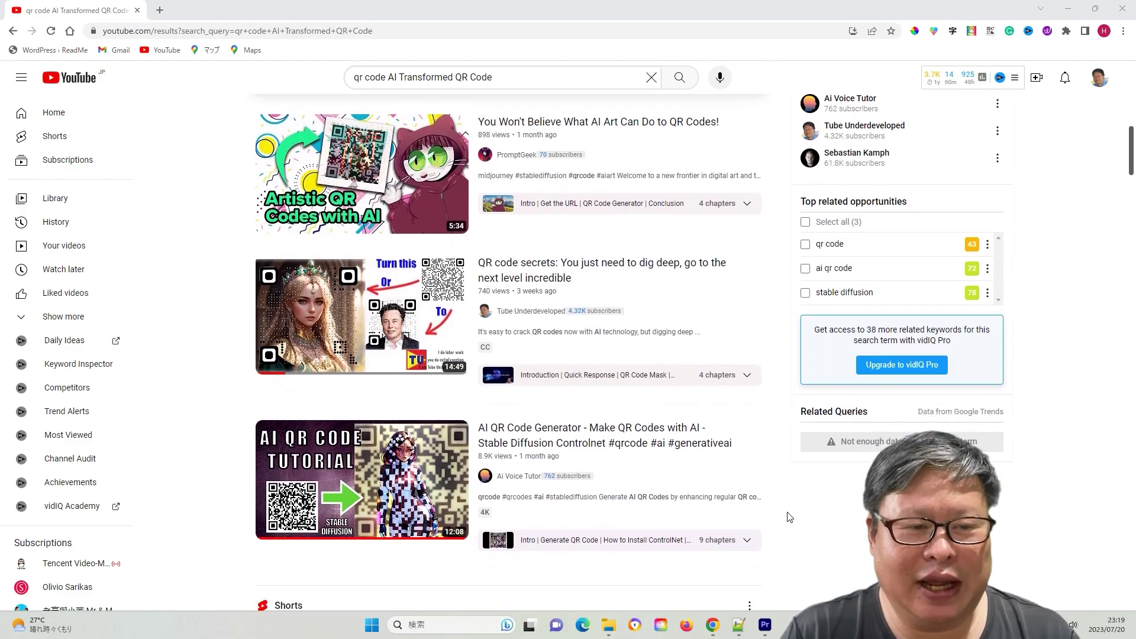
- Open the video "QR code secrets: You just need to dig deep, go to the next level incredible" and read its comments
click(342, 328)
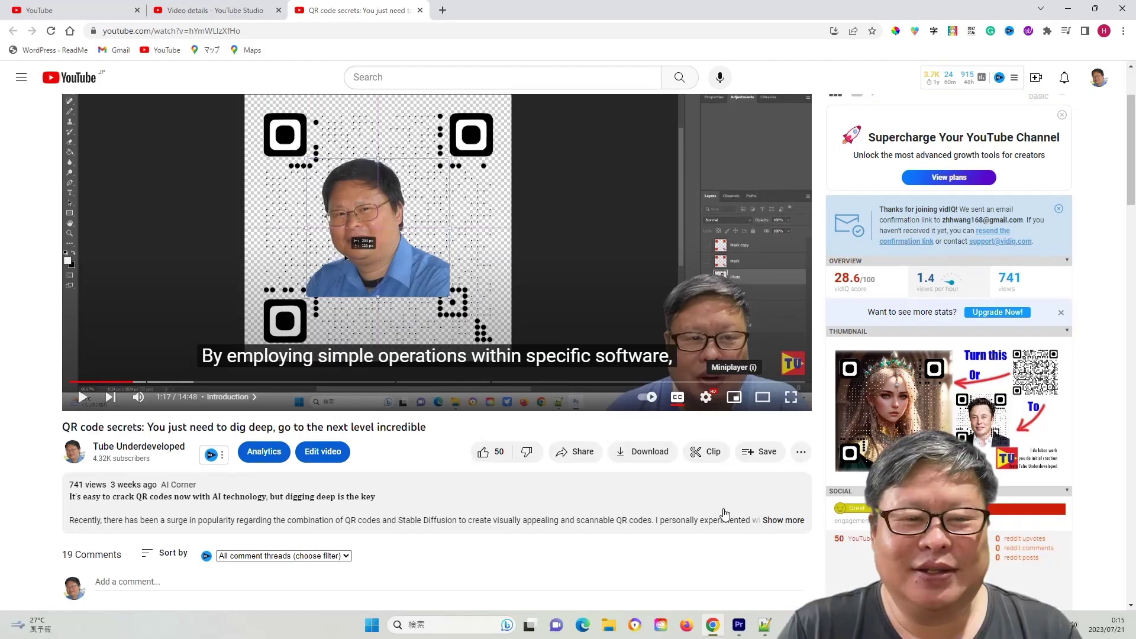
scroll(725, 515, down, 10)
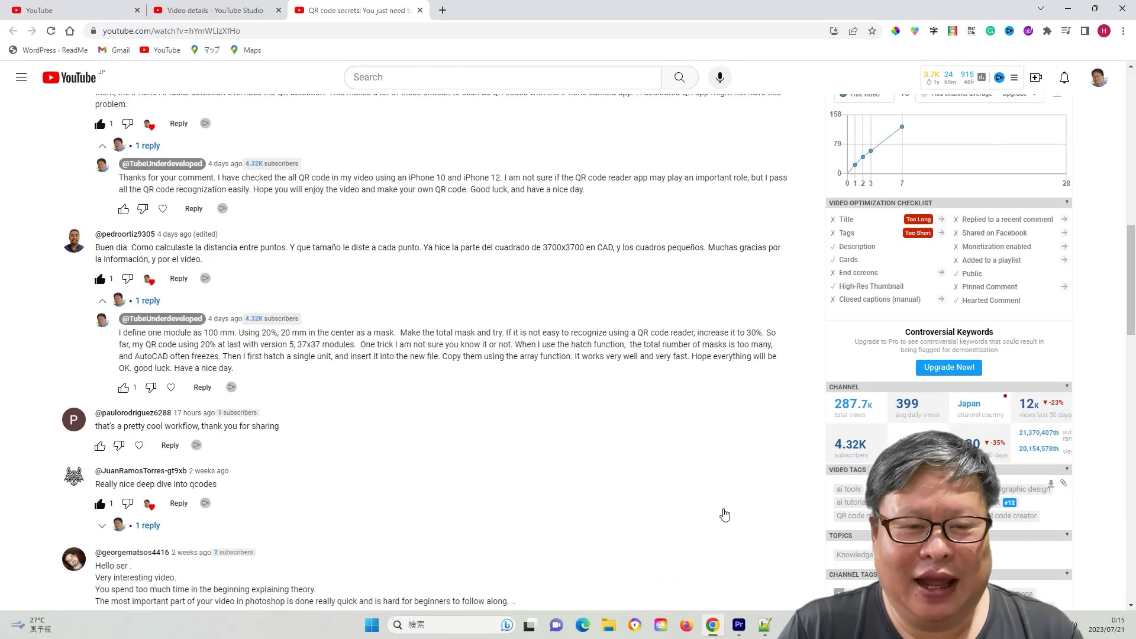
scroll(724, 515, down, 15)
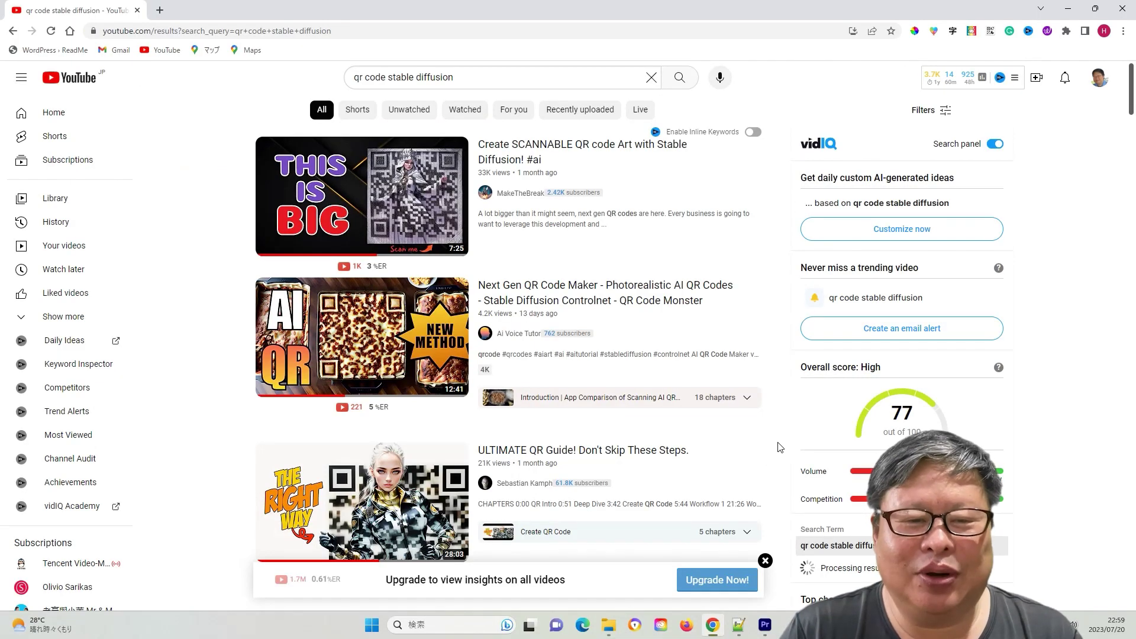
- Look through the "qr code stable diffusion" search results for QR code art tutorials
scroll(780, 448, down, 5)
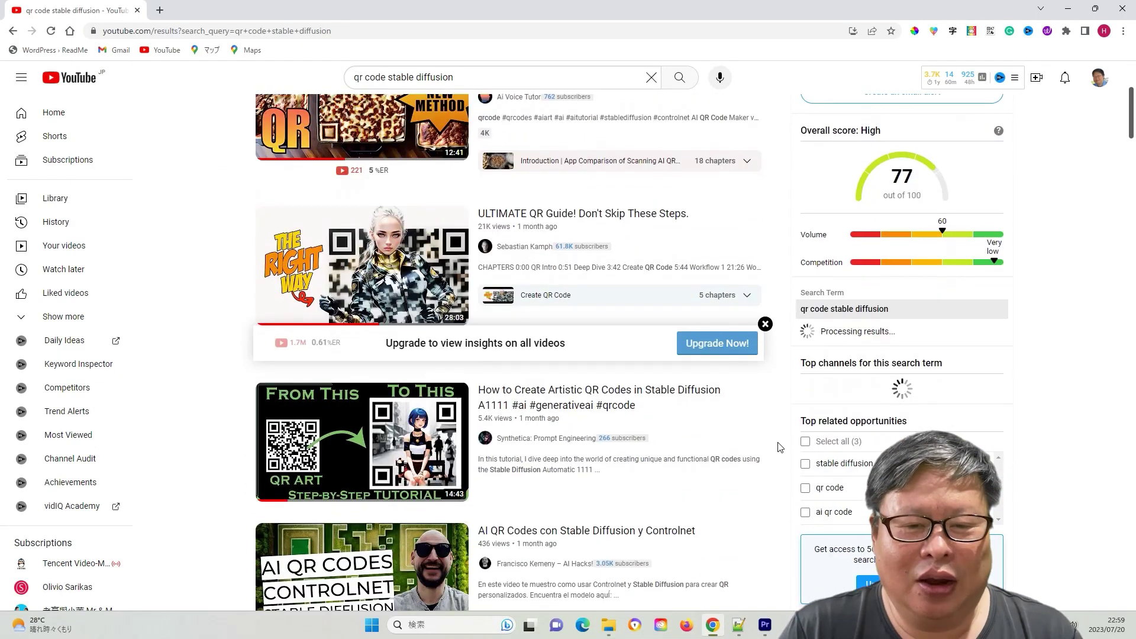
scroll(780, 448, down, 5)
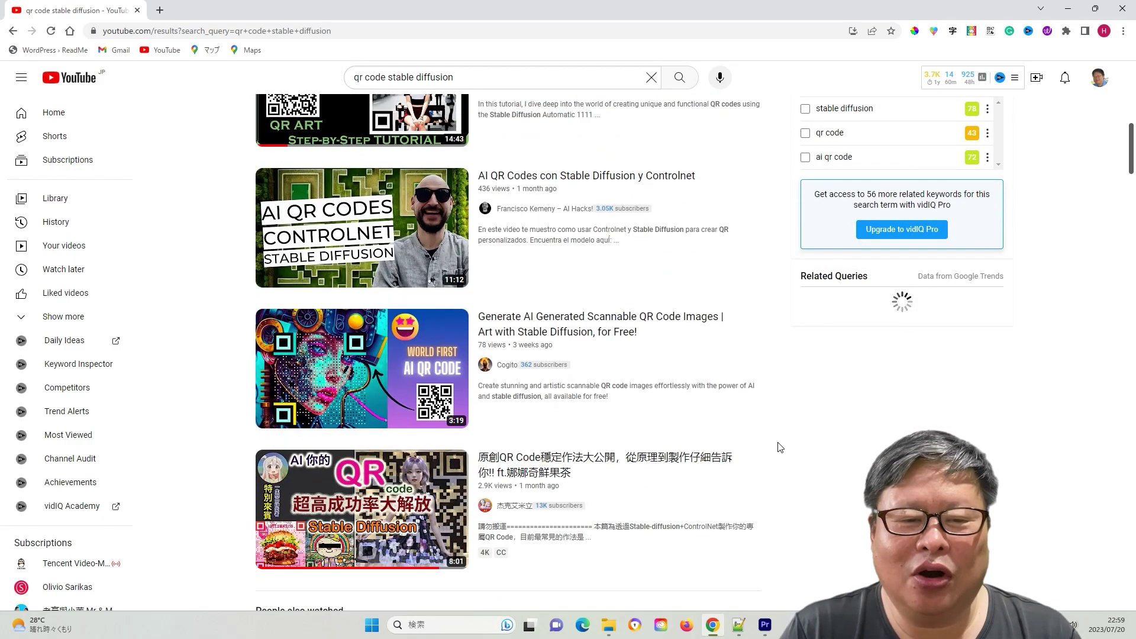
scroll(780, 448, down, 2)
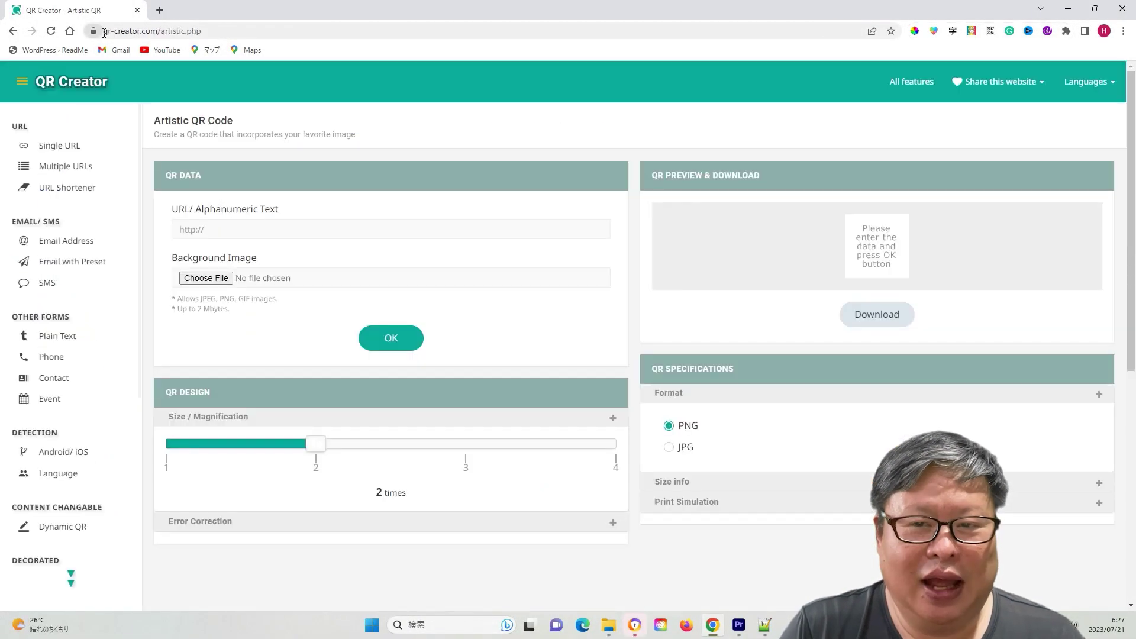
click(230, 229)
text(https://www.youtube.com/@tubeunderdeveloped)
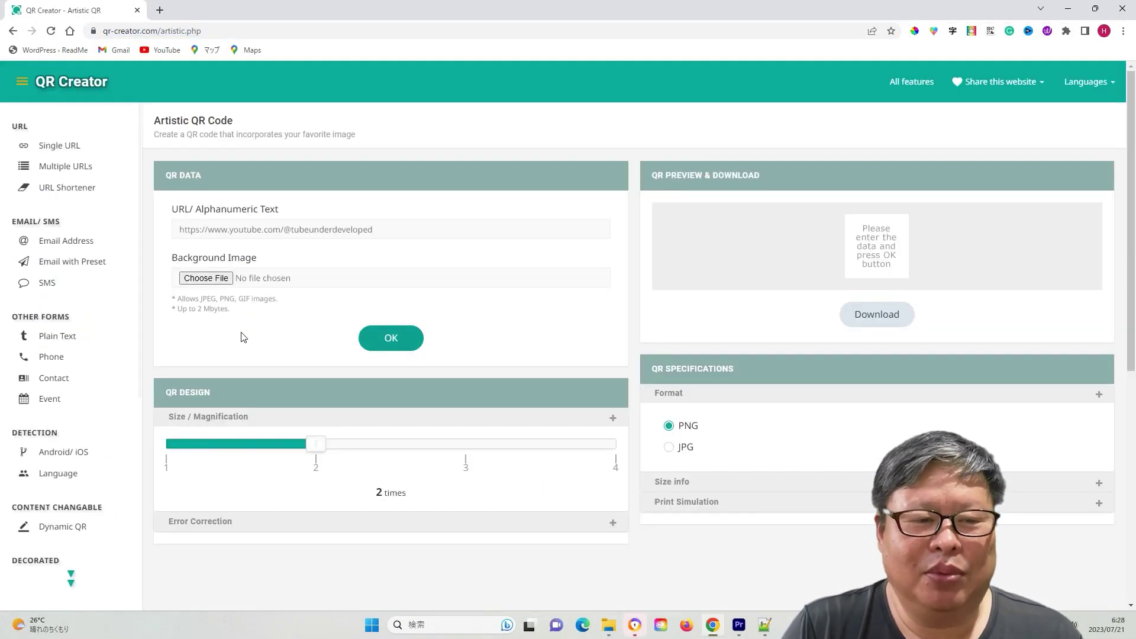
click(59, 145)
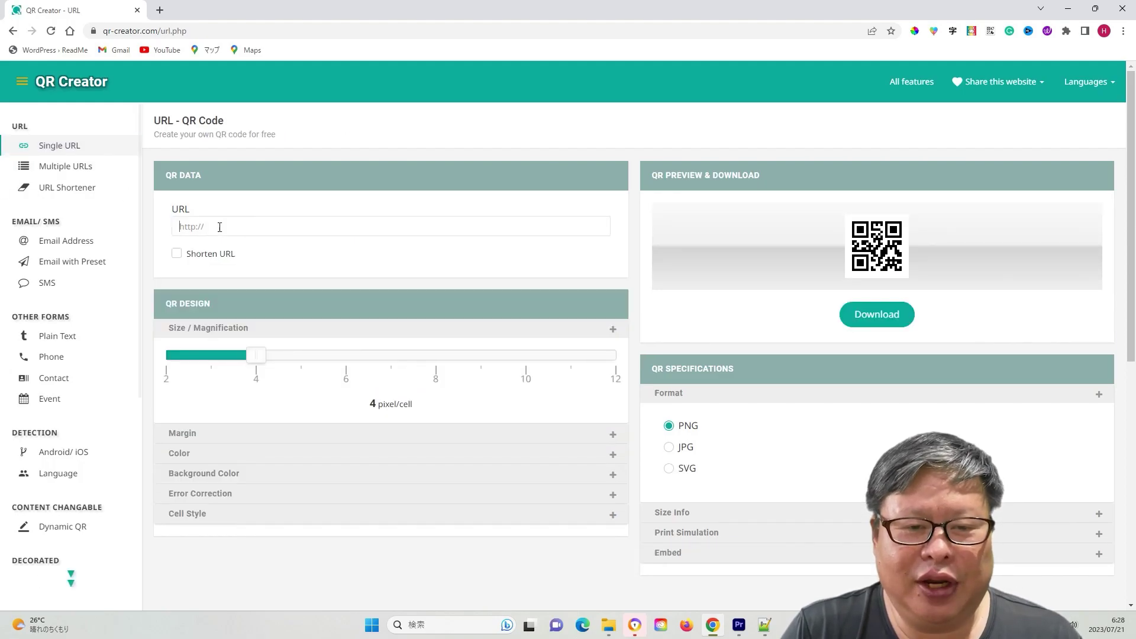
text(https://www.youtube.com/@tubeunderdeveloped)
click(176, 253)
click(177, 253)
drag(261, 362, 615, 378)
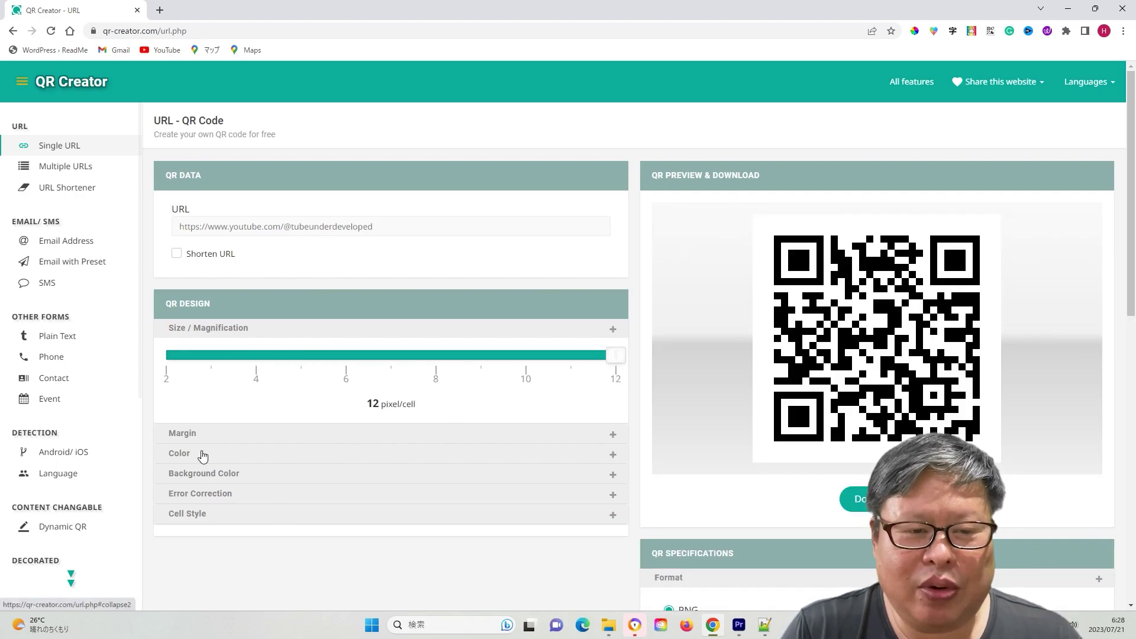
- Set the QR code's error correction to H : 30% and check the margin and cell style options
click(197, 434)
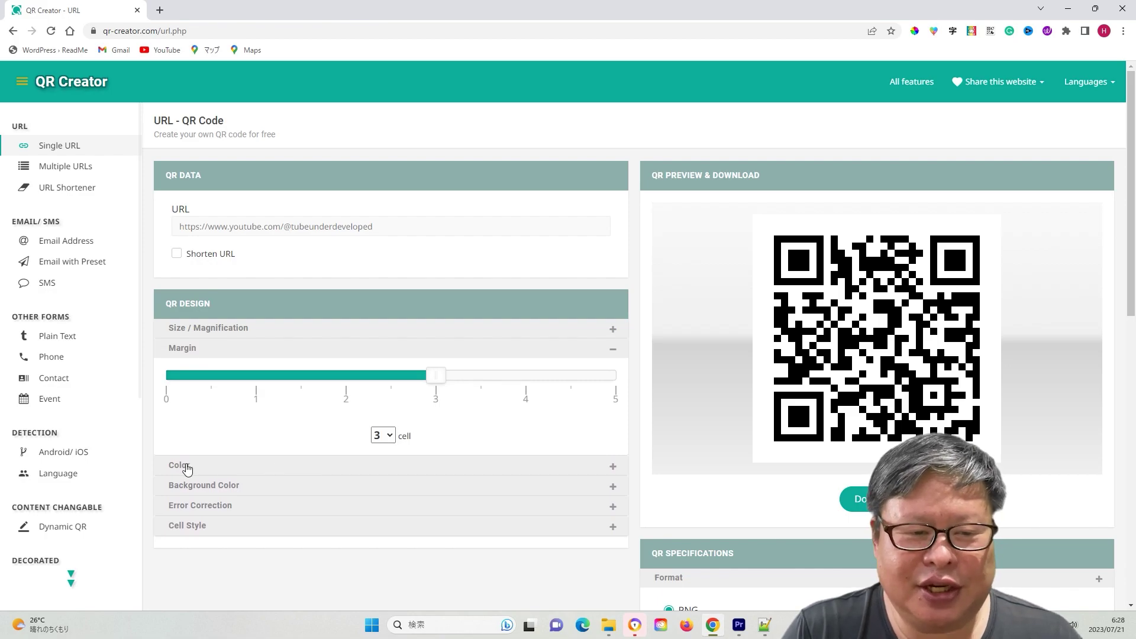
click(225, 506)
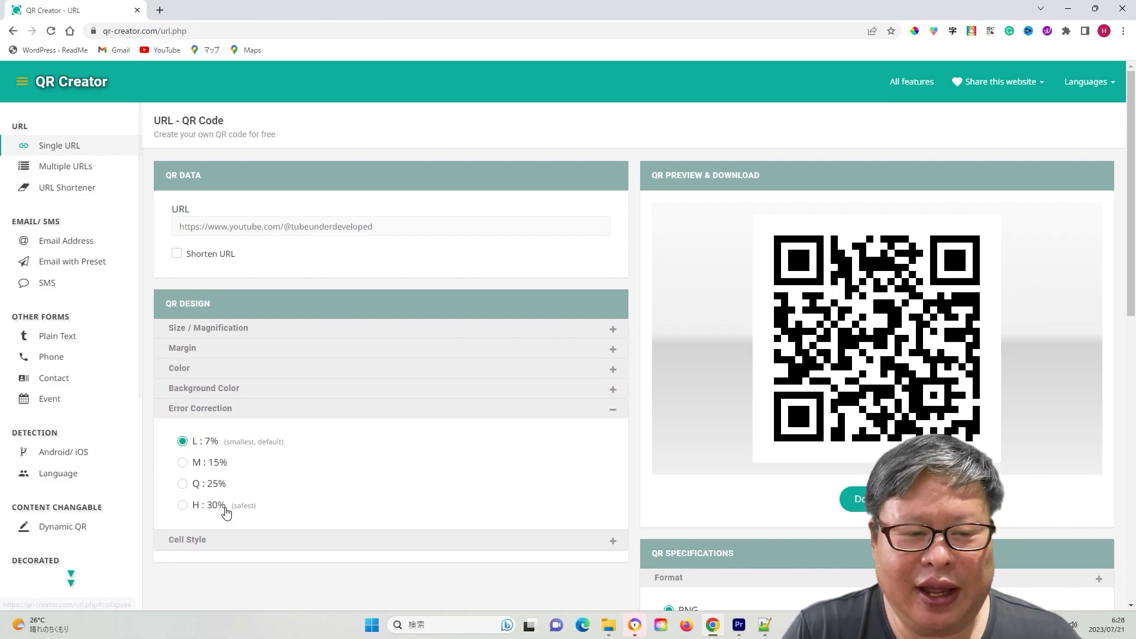
click(182, 504)
scroll(396, 517, down, 2)
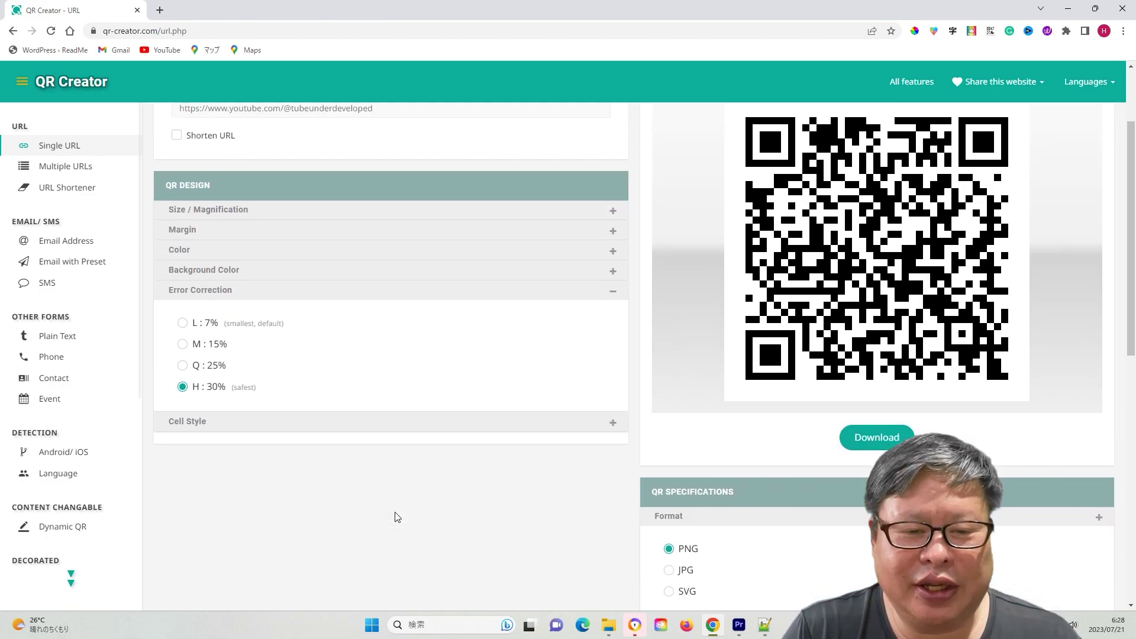
click(189, 421)
scroll(805, 489, down, 3)
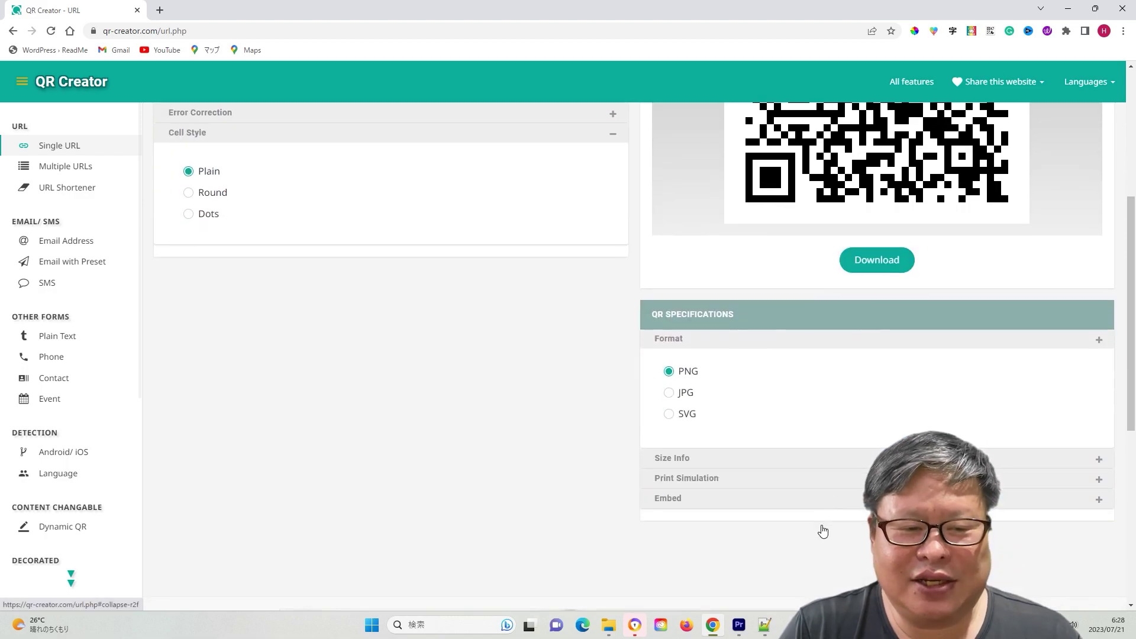
- Set the QR code's format to SVG, check its size info and download the file
click(669, 414)
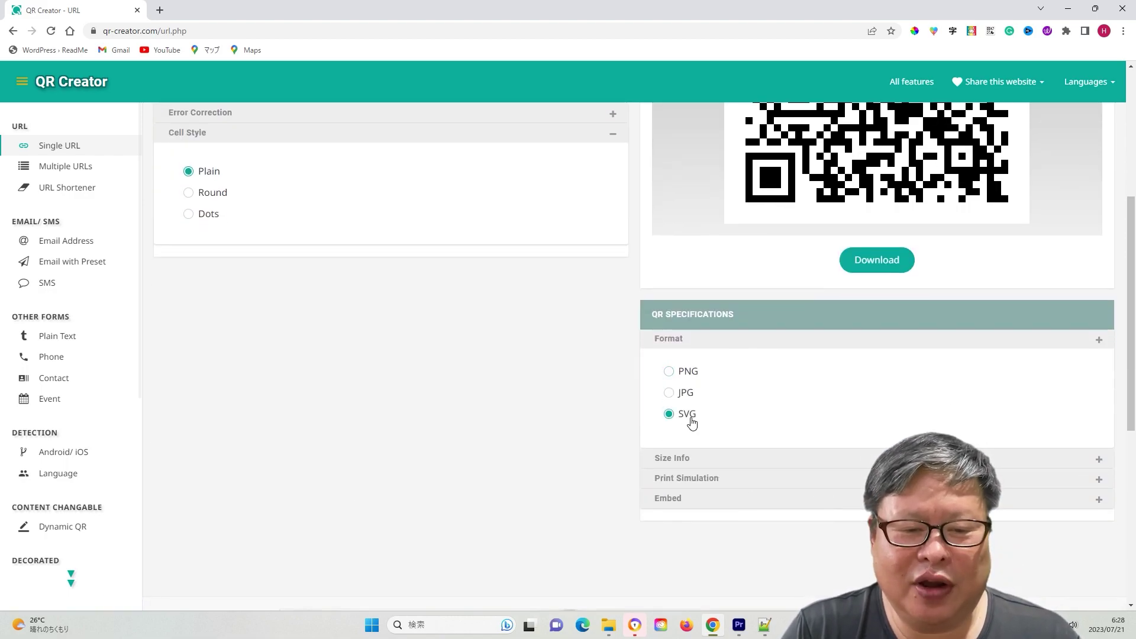
click(1099, 459)
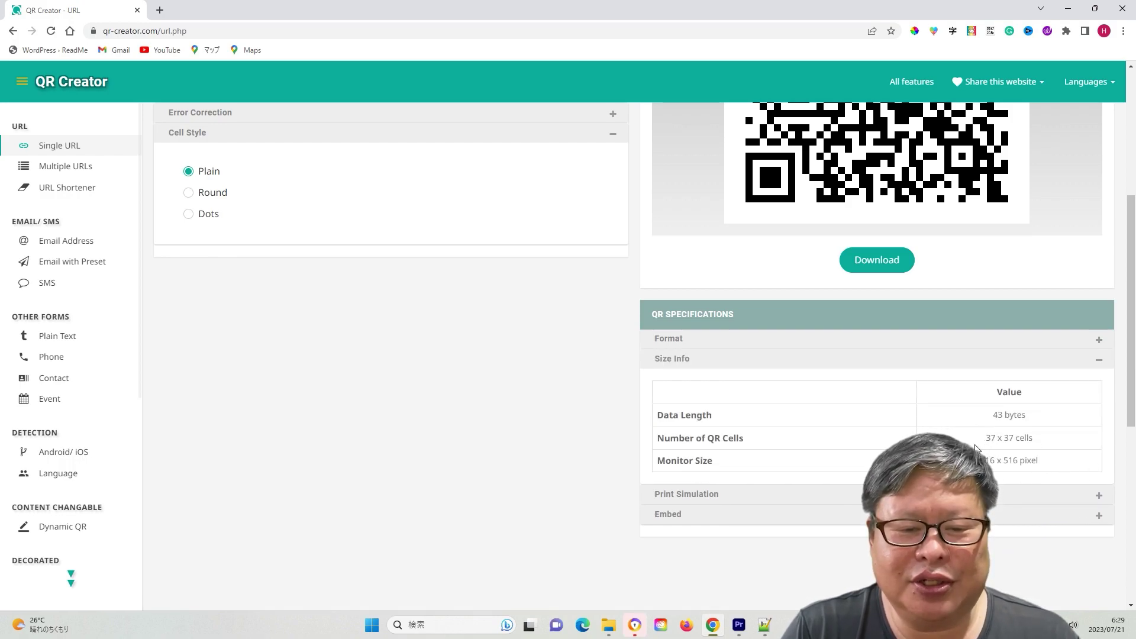
scroll(535, 317, up, 4)
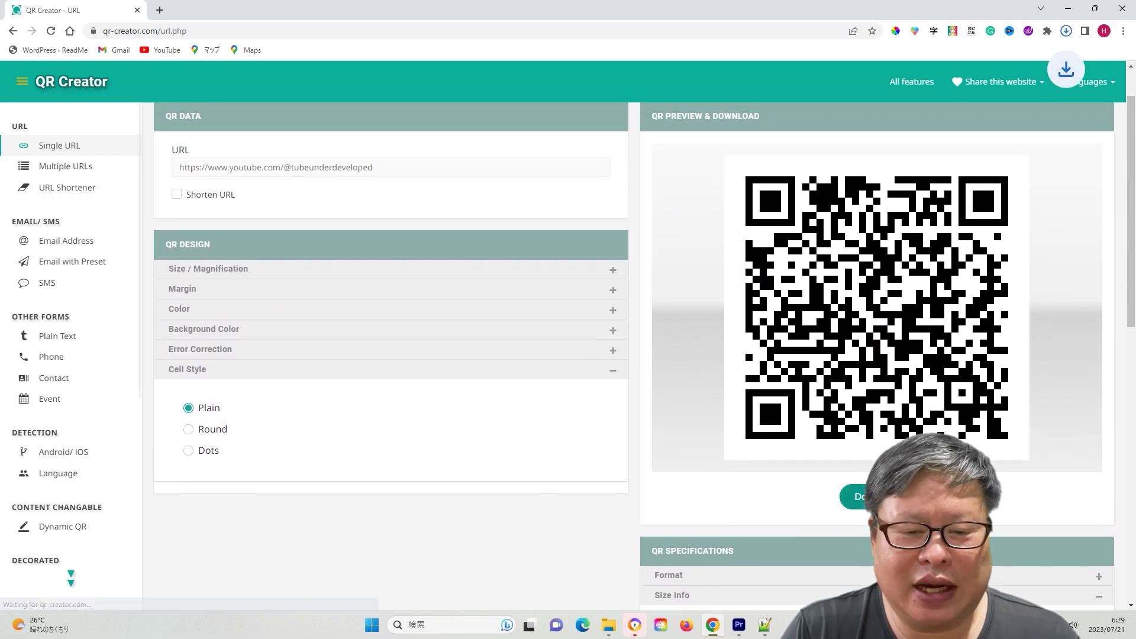
click(858, 496)
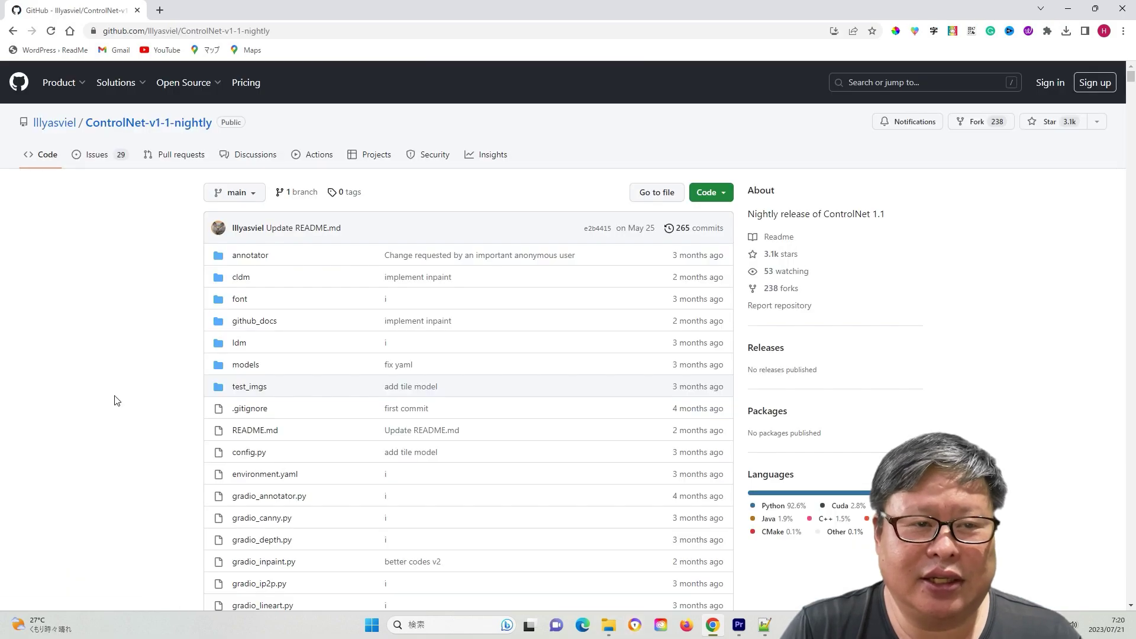
- Read through the ControlNet-v1-1-nightly repository's file list and README on GitHub, including how to use ControlNet 1.1 in A1111
scroll(122, 431, down, 1)
scroll(145, 445, down, 7)
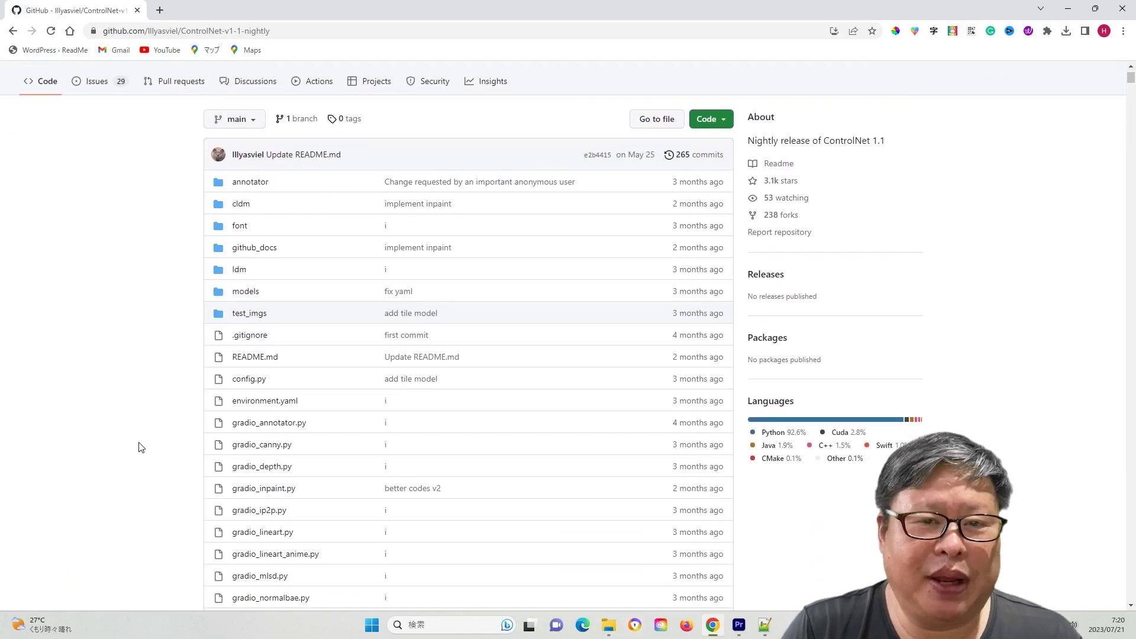
scroll(141, 447, down, 7)
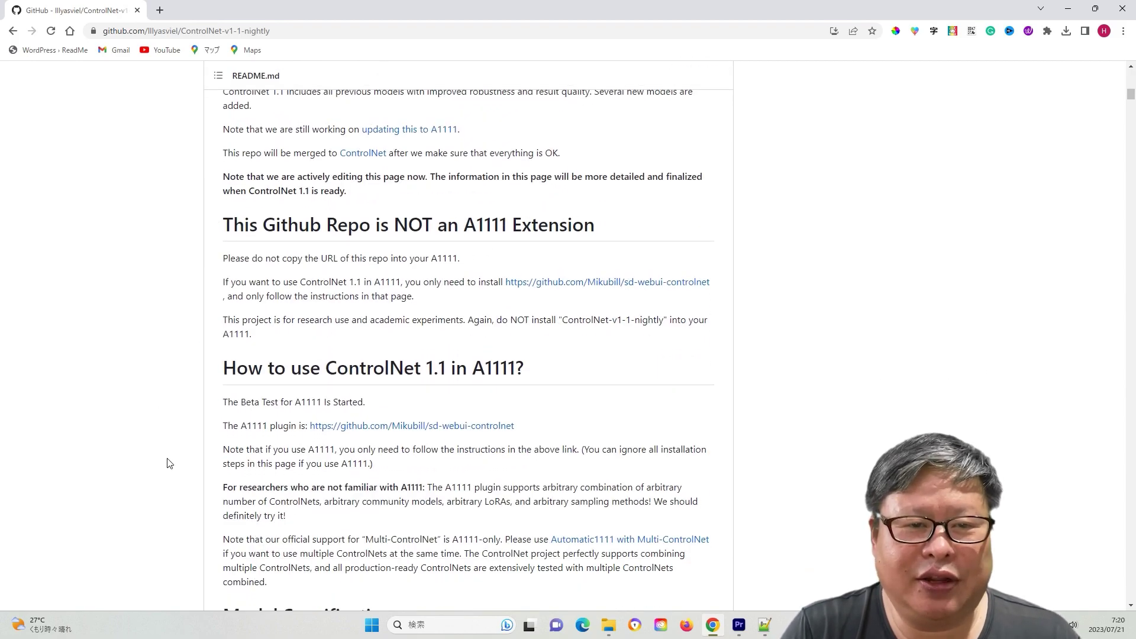
scroll(170, 463, down, 5)
scroll(169, 463, down, 4)
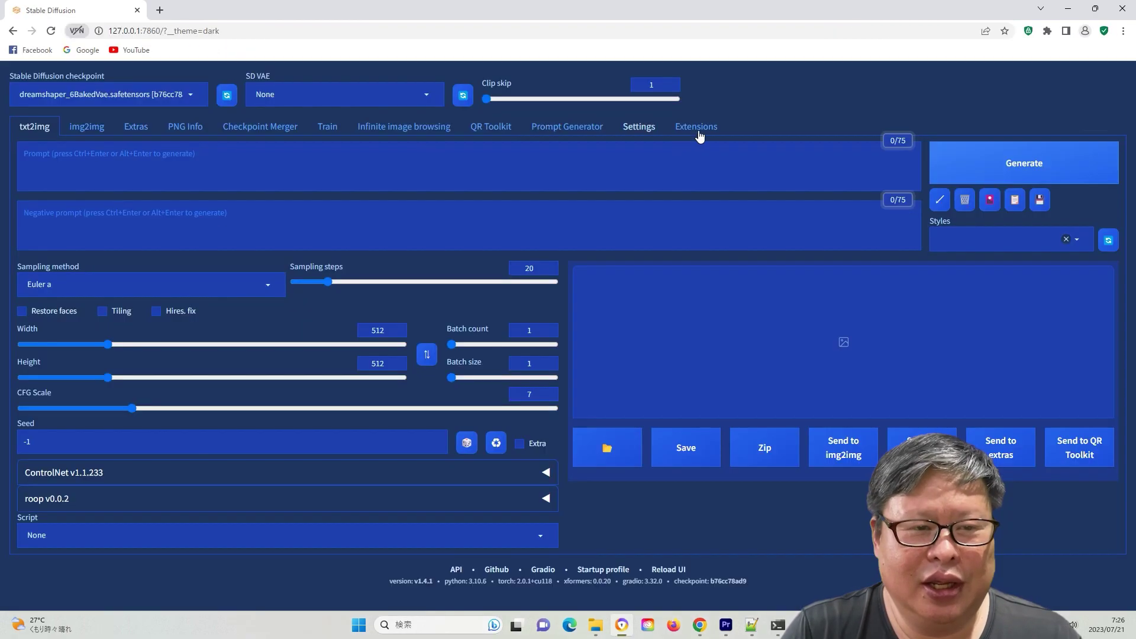
- Load the available extensions in Stable Diffusion WebUI, search them for "controlnet" and return to the installed extensions
click(698, 127)
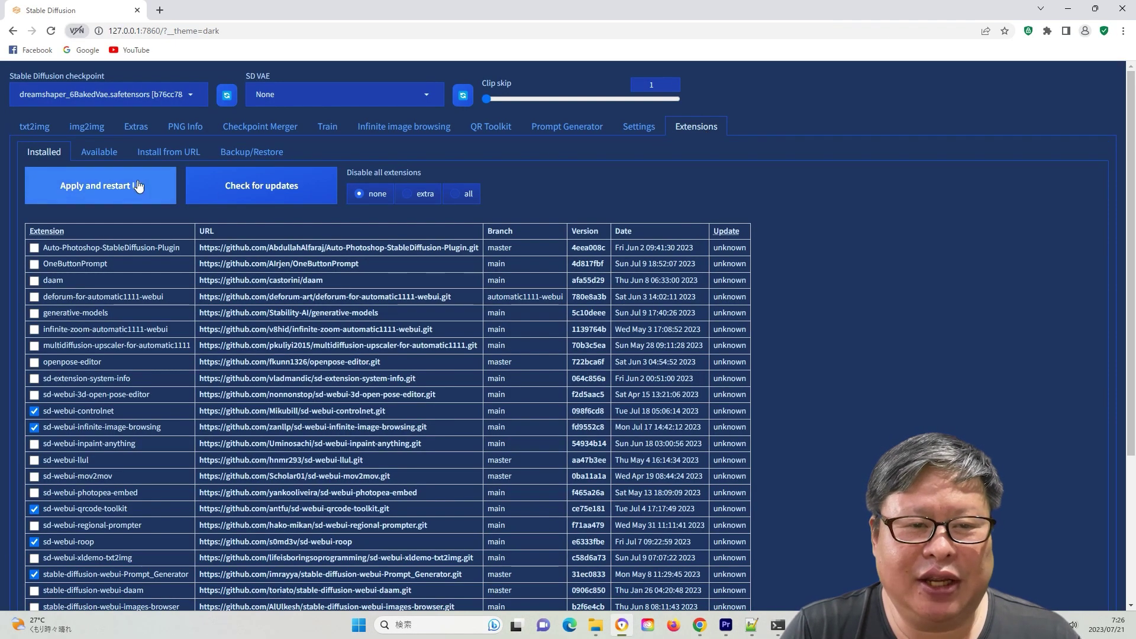
click(99, 152)
click(152, 202)
click(50, 310)
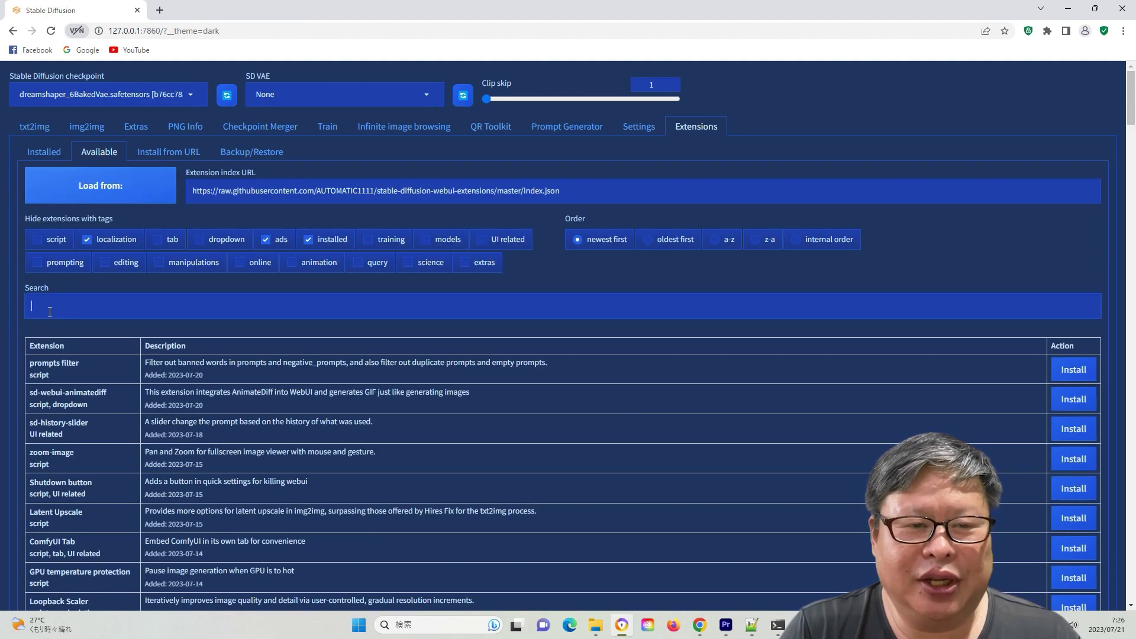
text(control)
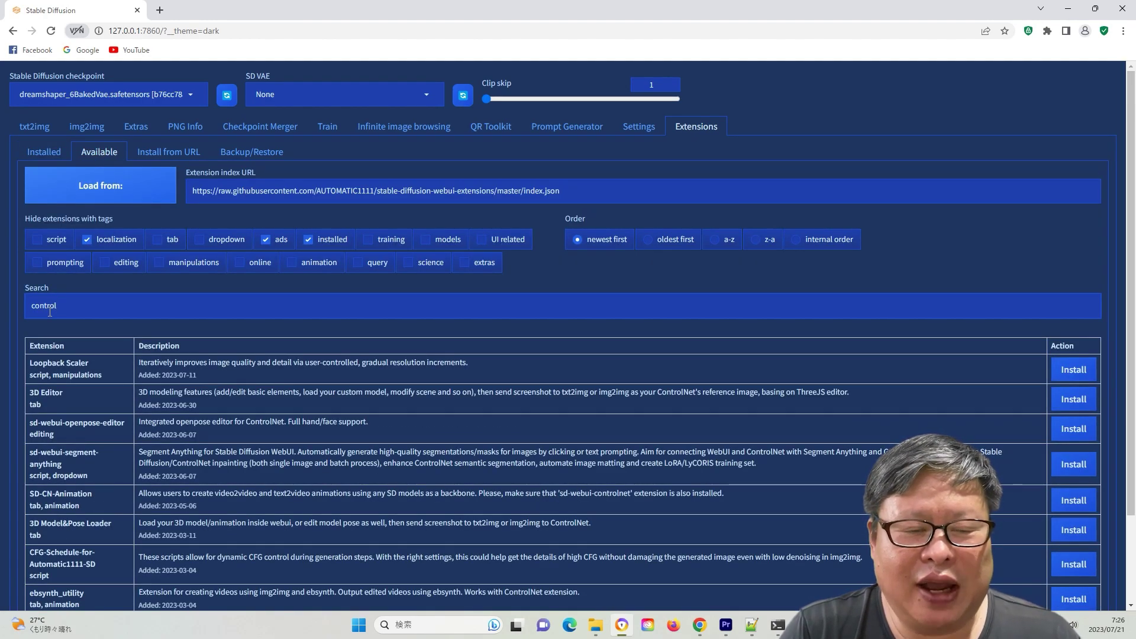
text(net)
click(36, 154)
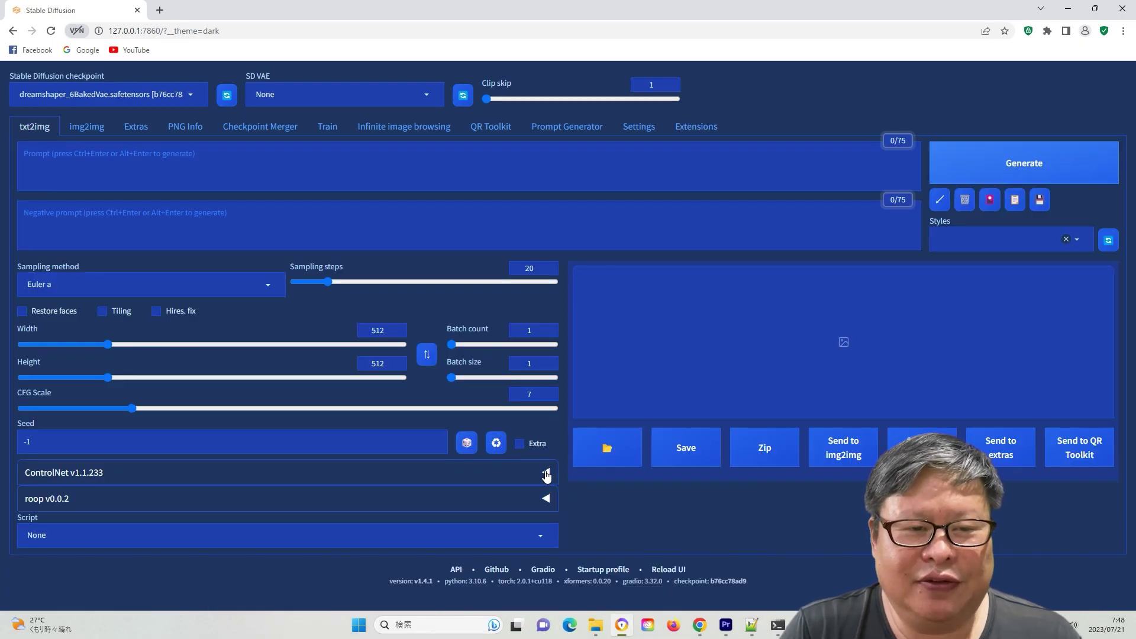
- Expand the ControlNet settings for txt2img and open the list of ControlNet models
scroll(640, 530, down, 8)
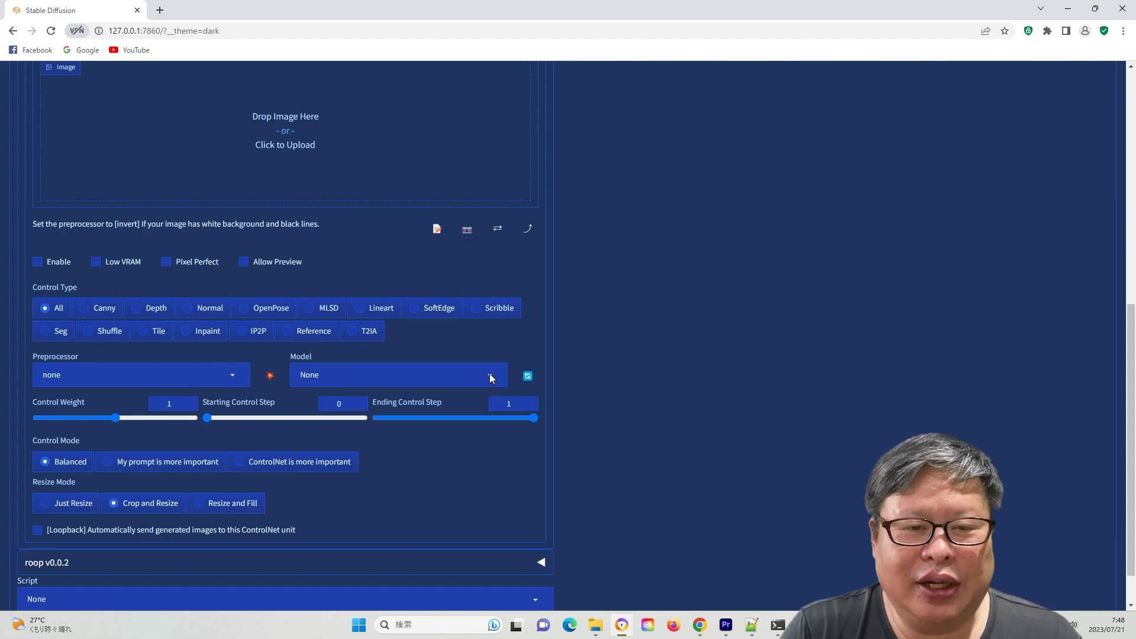
click(490, 377)
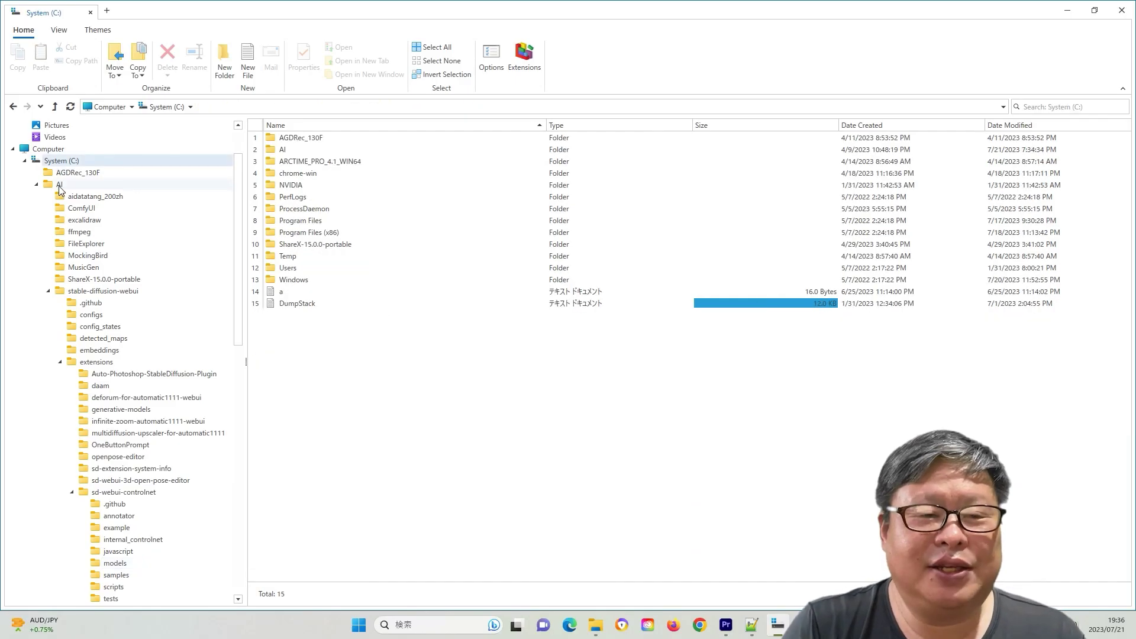
- In the file manager, open the models folder under C:, AI, stable-diffusion-webui, extensions, sd-webui-controlnet
click(59, 185)
click(115, 292)
click(102, 363)
click(142, 494)
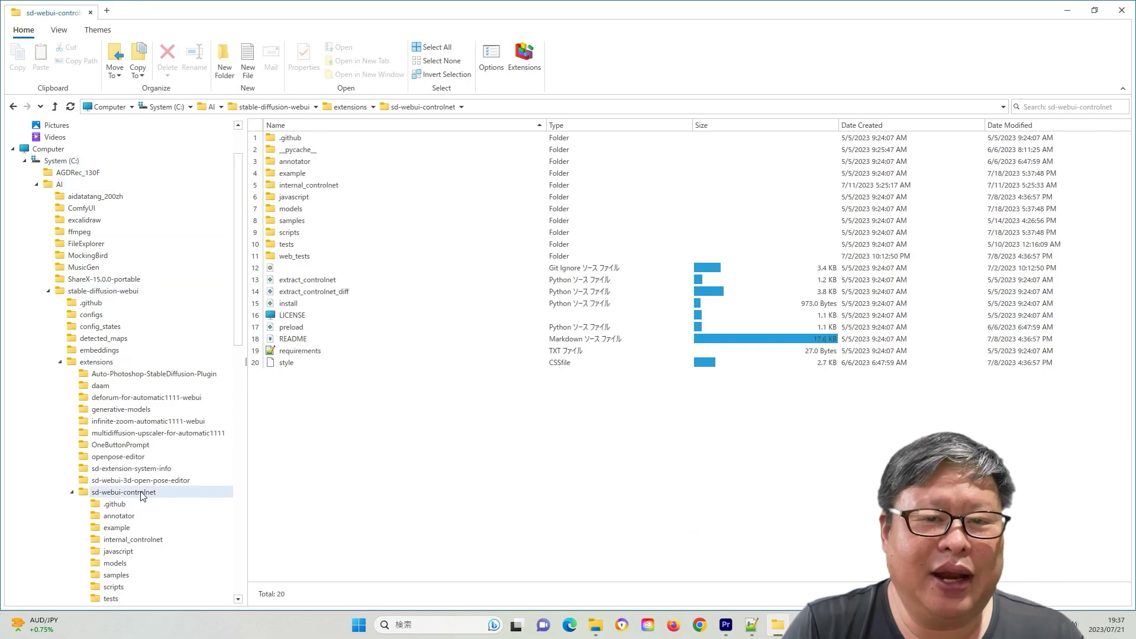
double_click(292, 210)
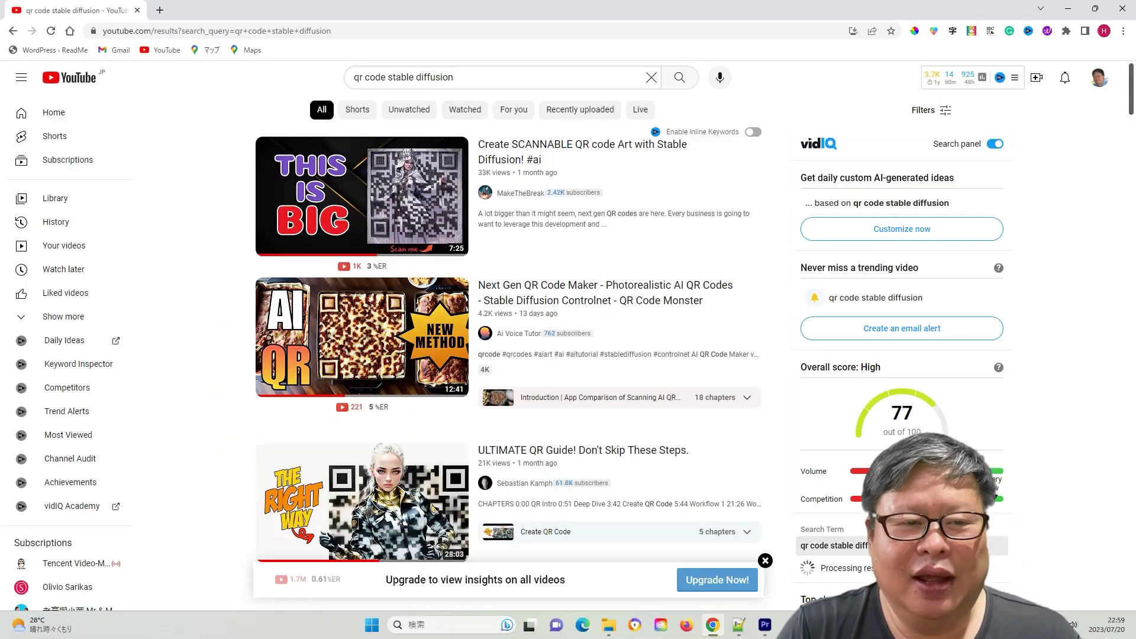
- Return to YouTube and look through the search results for "qr code stable diffusion"
scroll(780, 447, down, 15)
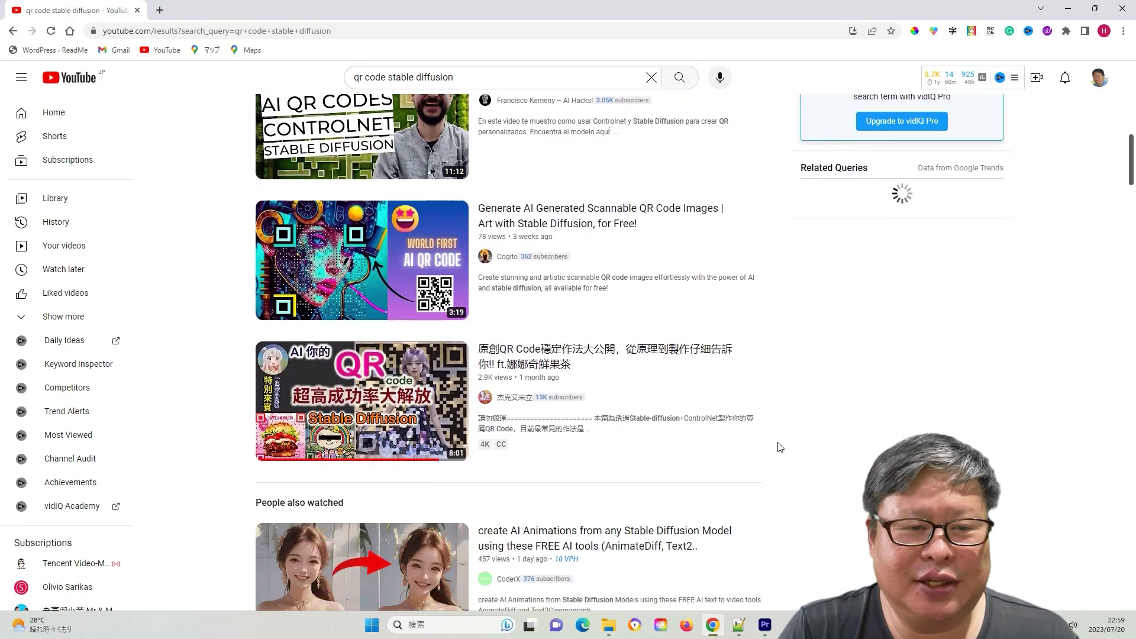
- Look further down the YouTube search results for more Stable Diffusion QR code videos
scroll(779, 447, down, 5)
scroll(780, 447, down, 5)
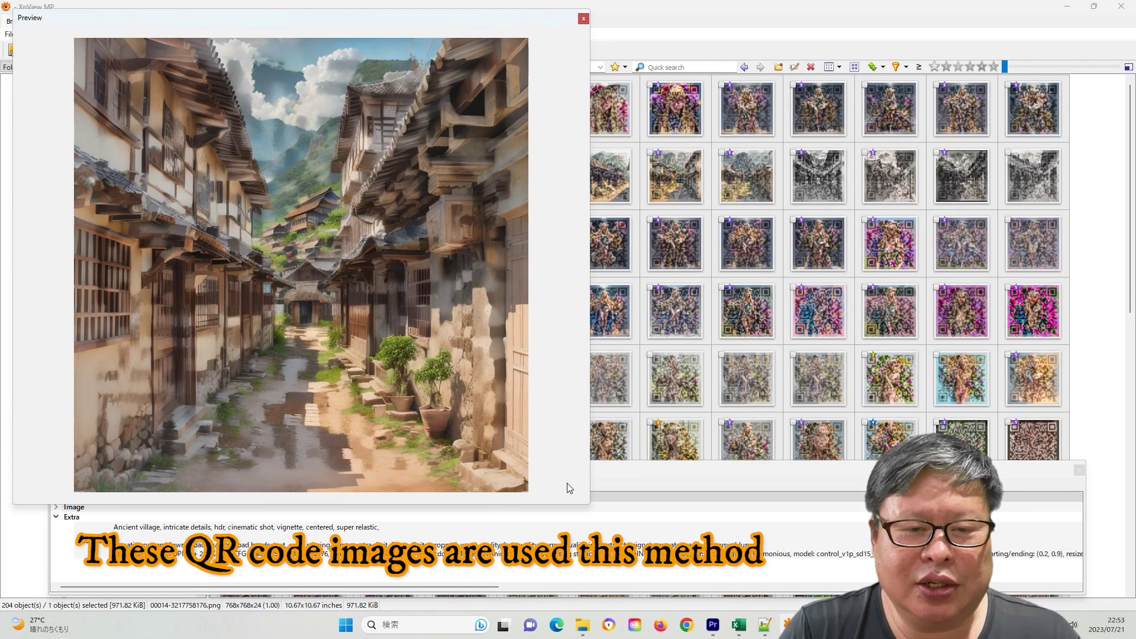
- Switch to XnView MP and review the generated ancient village and flower-garden woman QR code images with their generation parameters
key(Right)
key(Right)
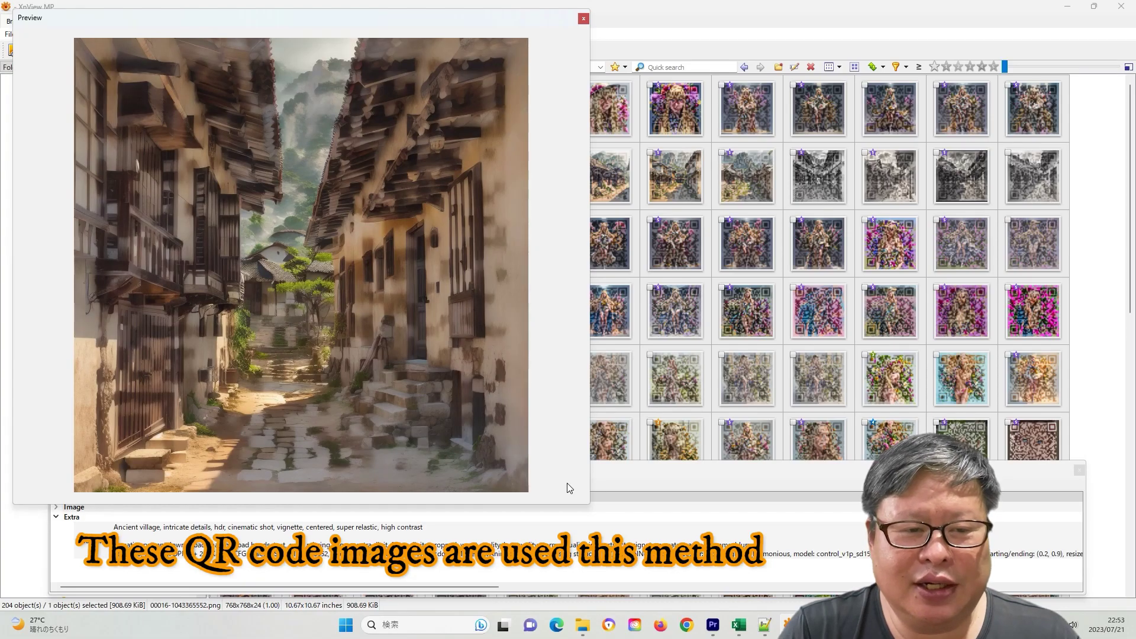
key(Right)
key(Right)
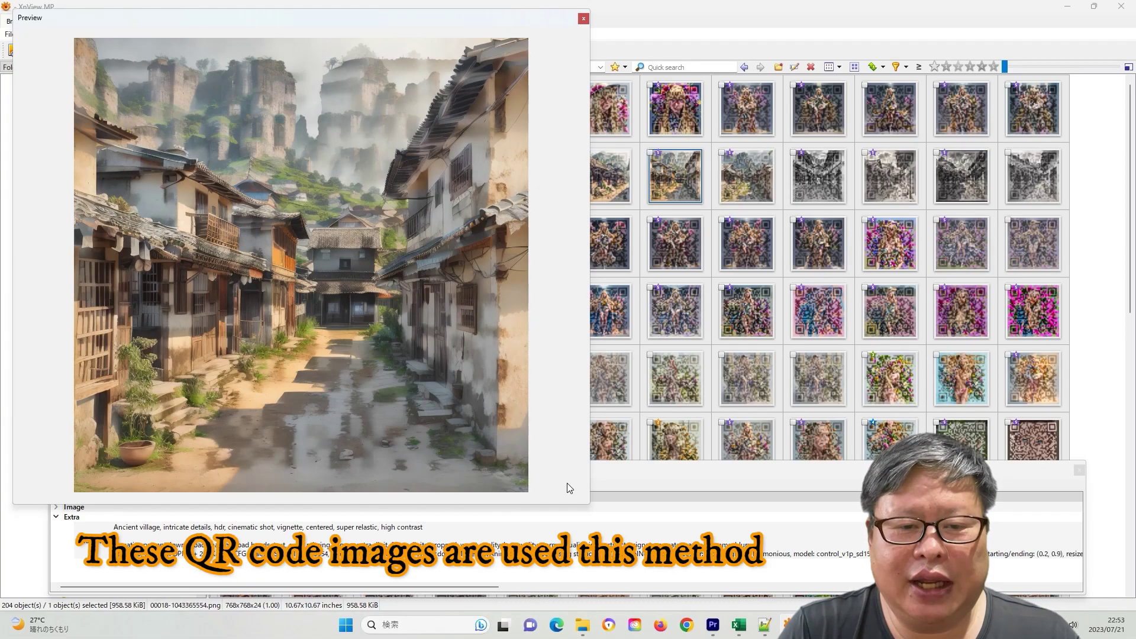
key(Right)
key(Right)
key(Right)
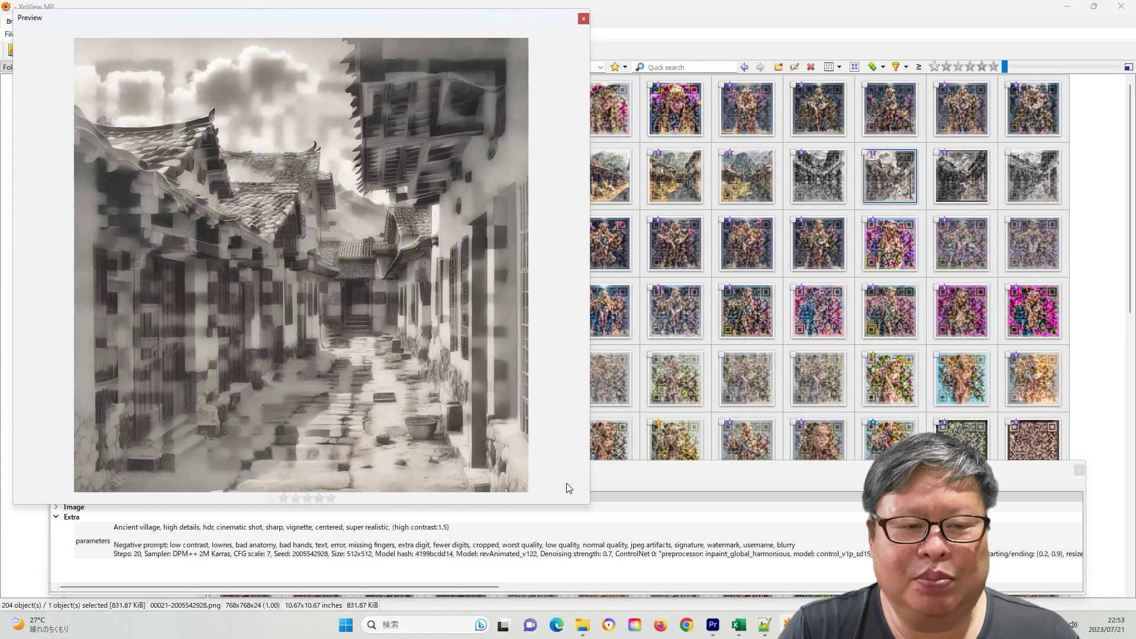
key(Right)
key(Right)
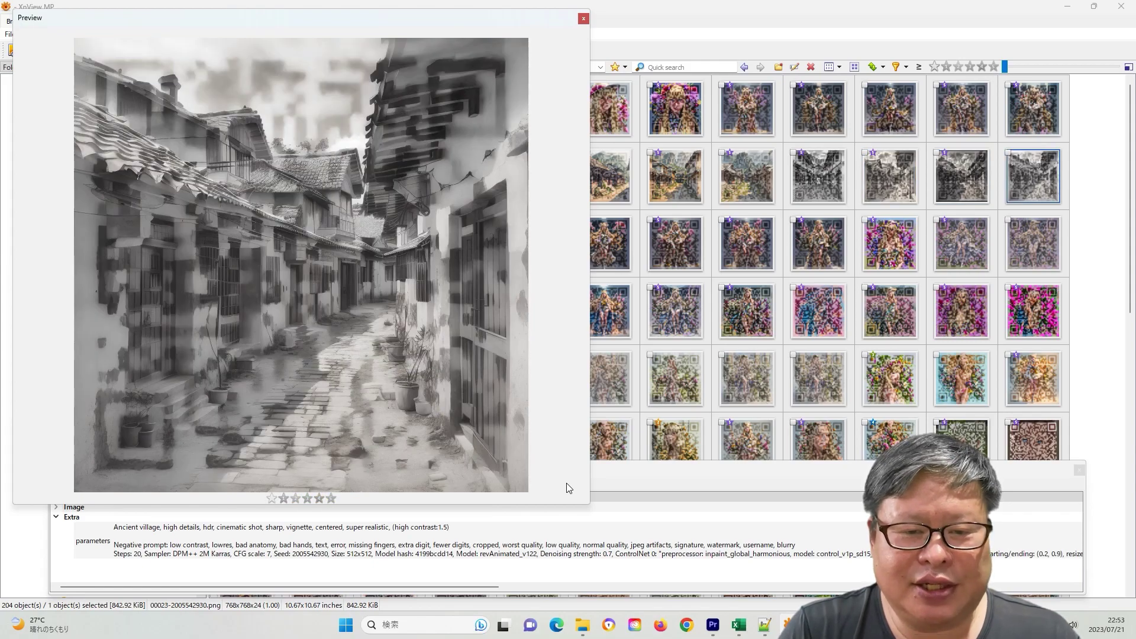
key(Right)
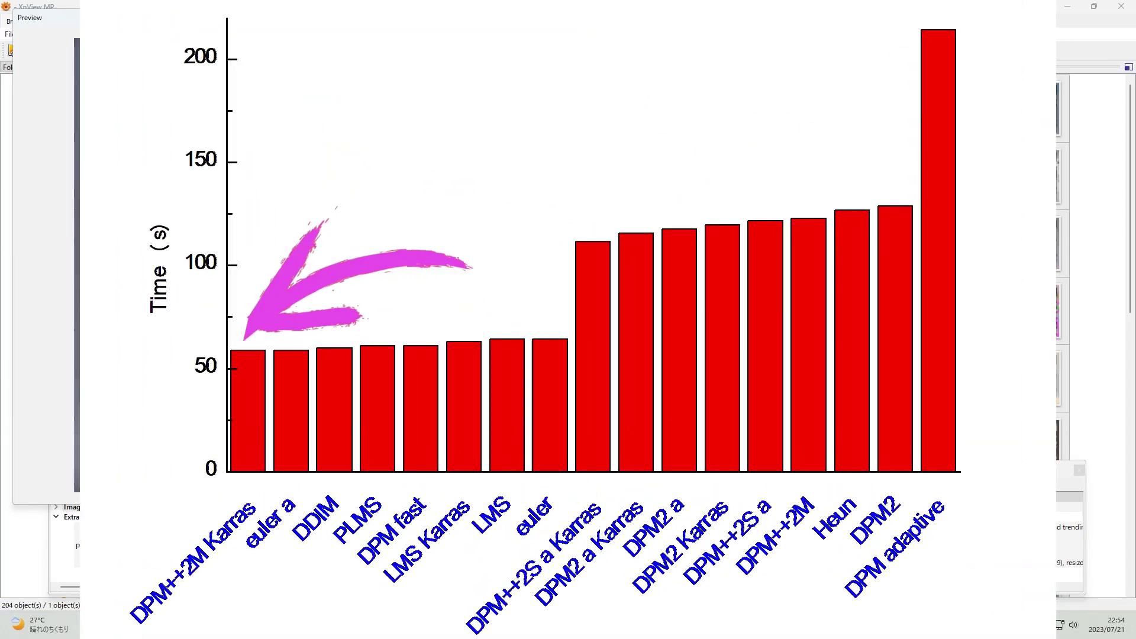
key(Right)
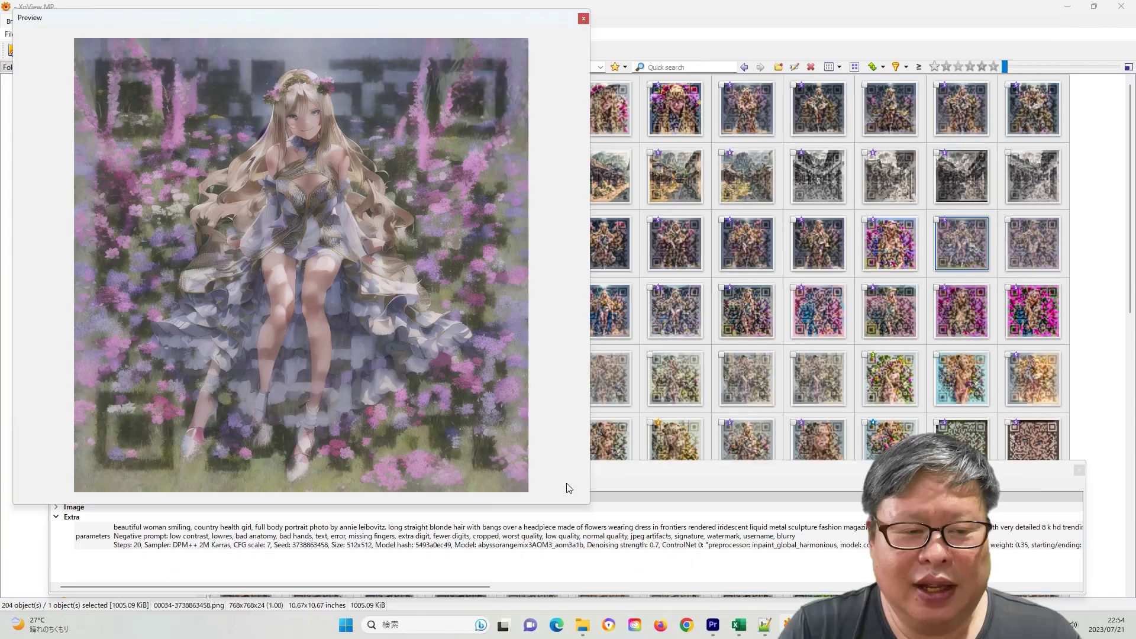
key(Right)
key(Right)
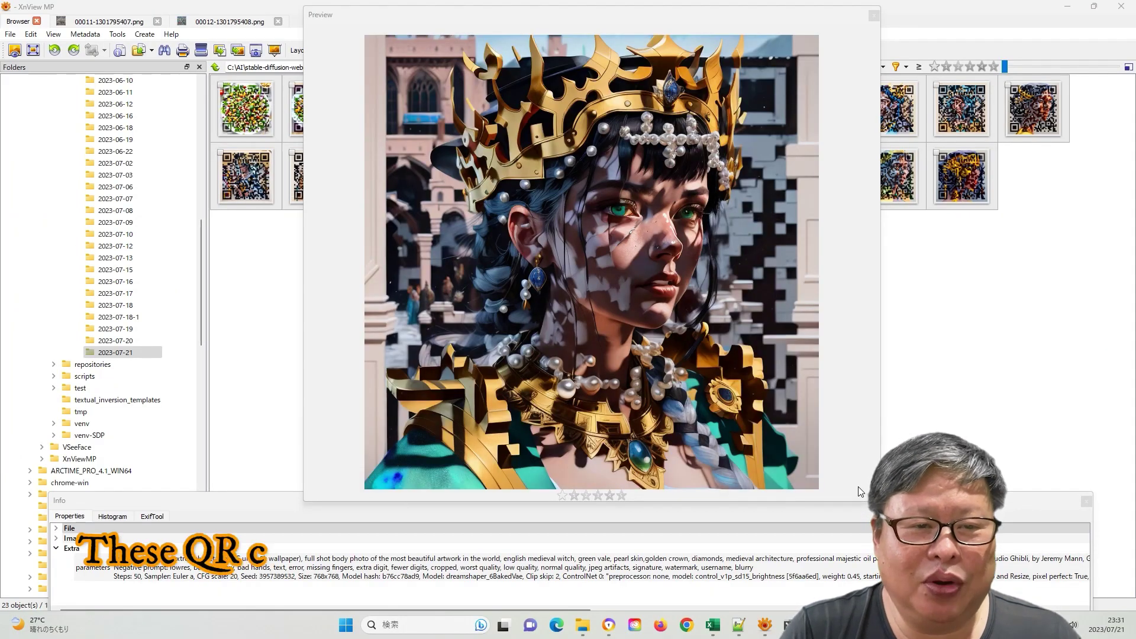
- Review the crowned medieval character QR code images in the 2023-07-21 folder, generated with the control_v1p_sd15_brightness model
key(Right)
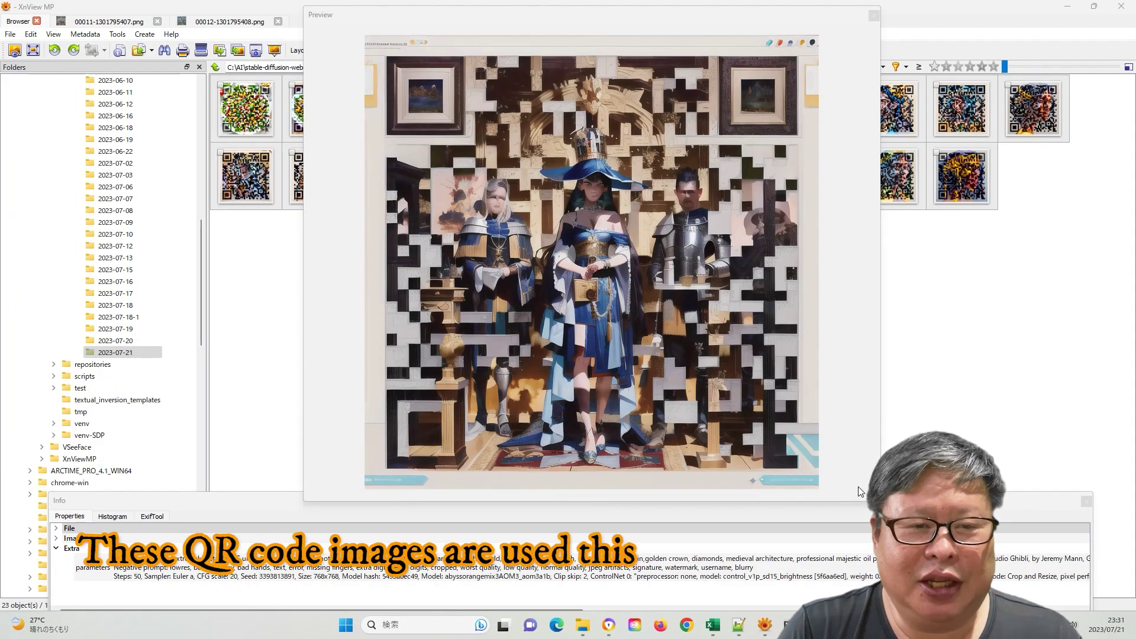
key(Right)
key(Right)
key(Right)
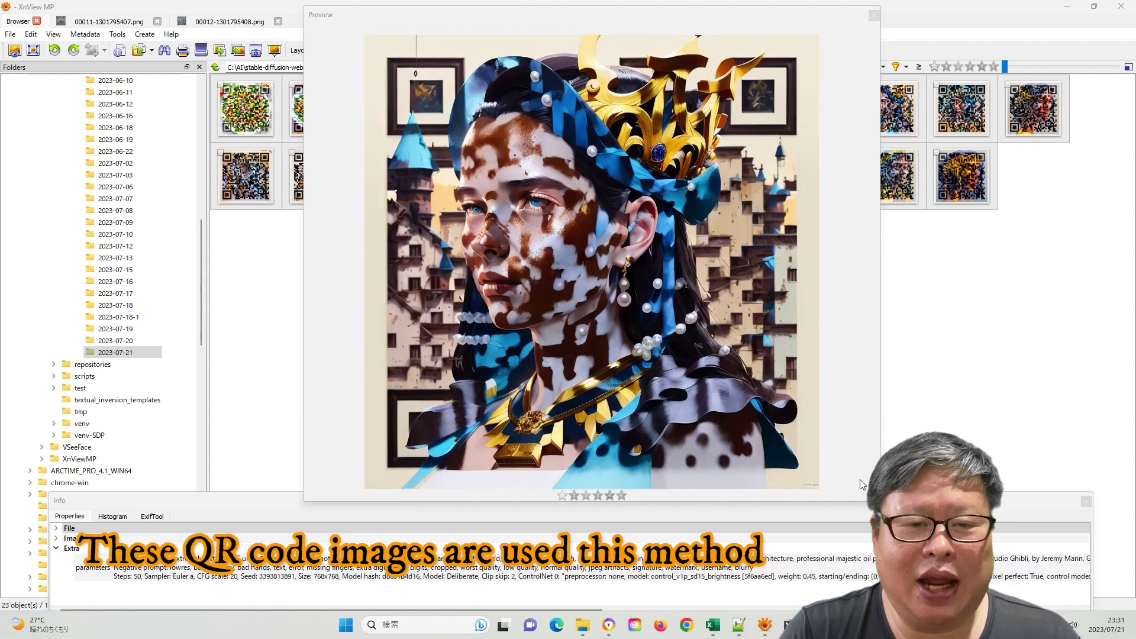
key(Right)
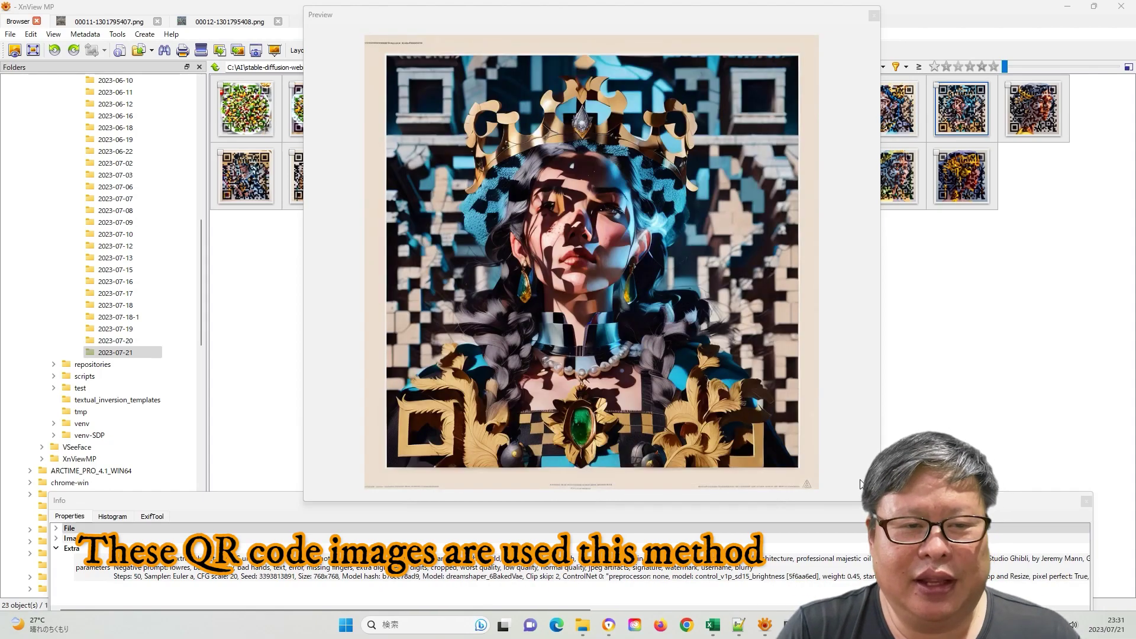
key(Right)
key(Right)
key(Right)
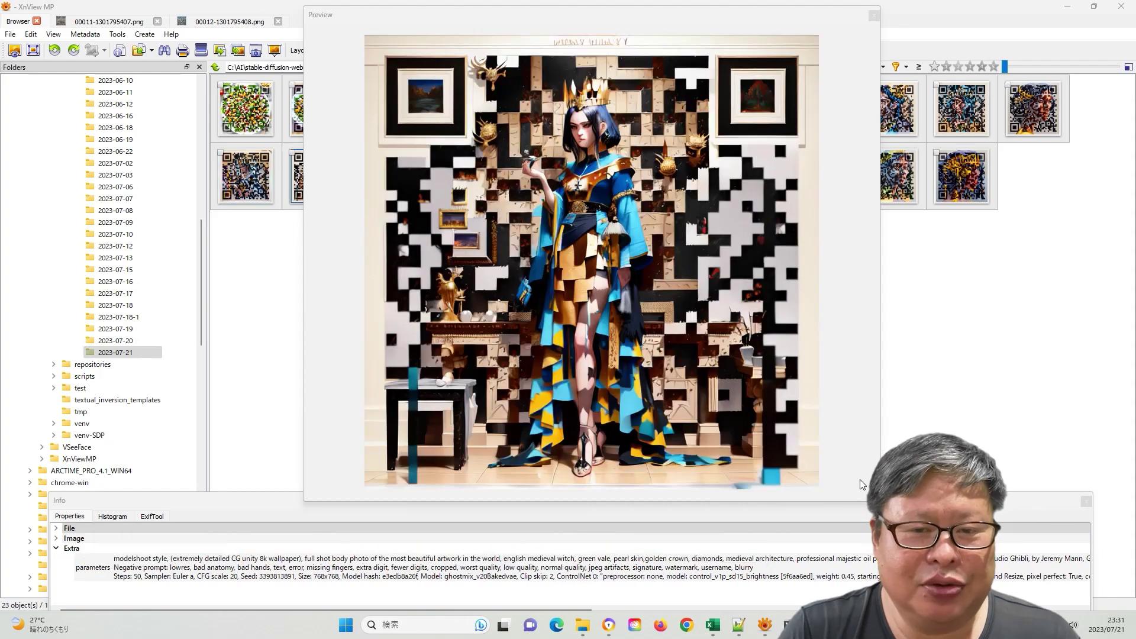
key(Right)
key(Right)
key(Right)
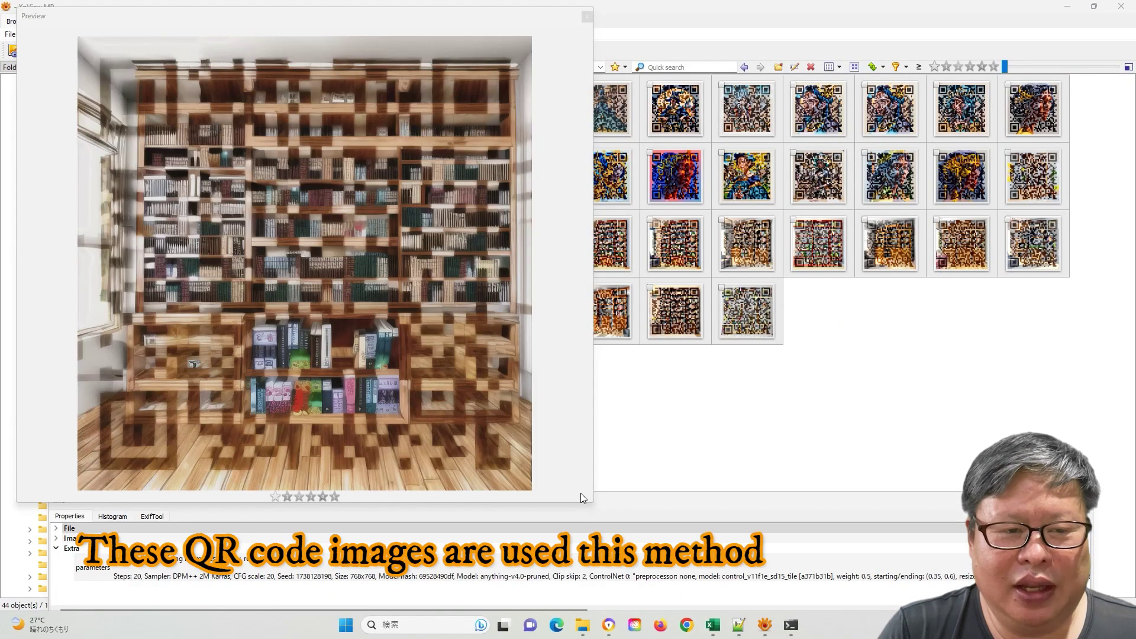
- Compare the living-room bookshelf QR code images generated by different checkpoints with the control_v11f1e_sd15_tile model
key(Right)
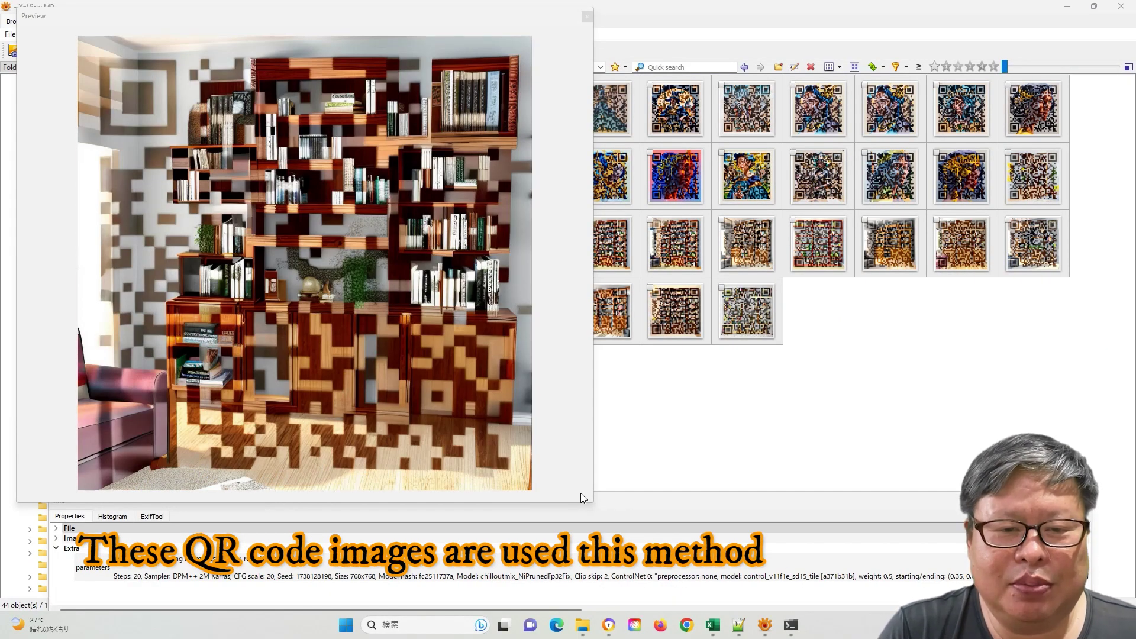
key(Right)
key(Right)
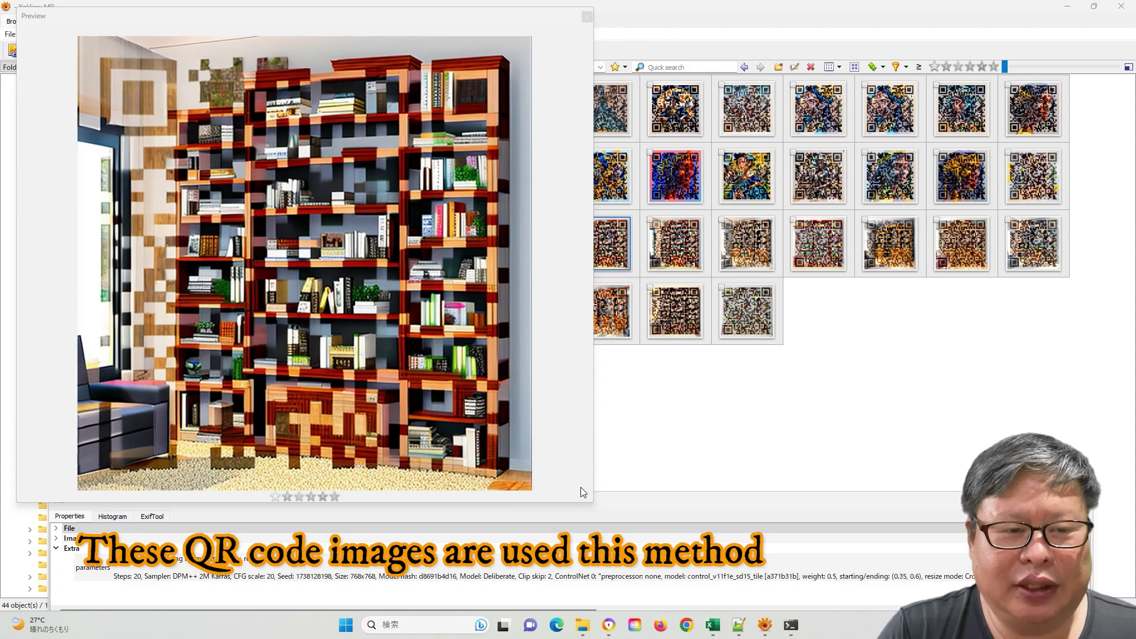
key(Right)
key(Right)
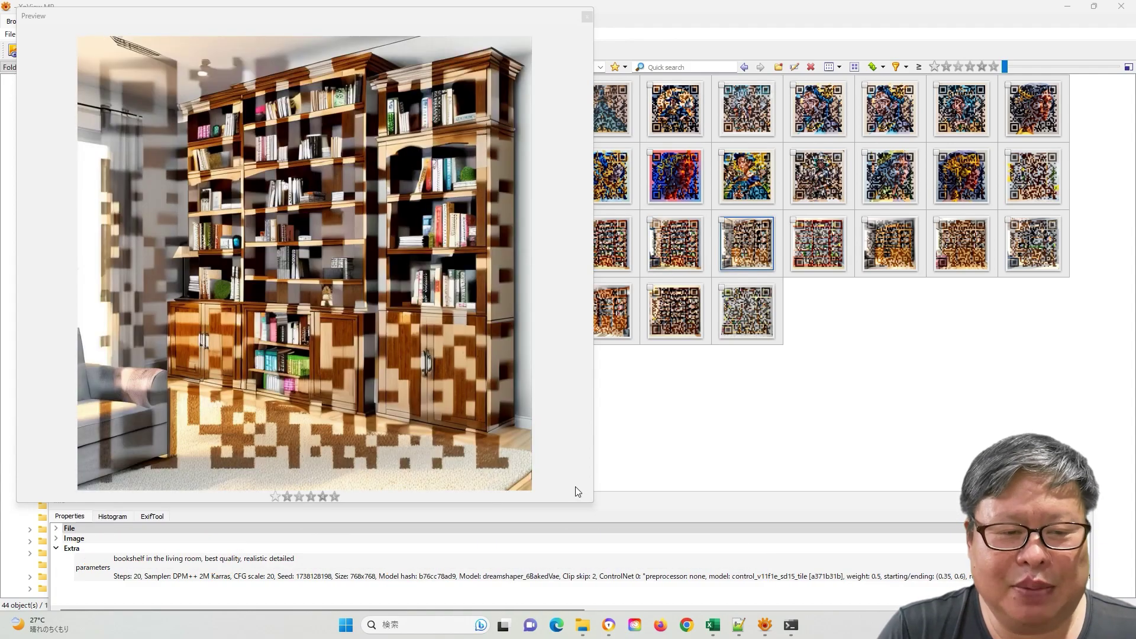
key(Right)
key(Right)
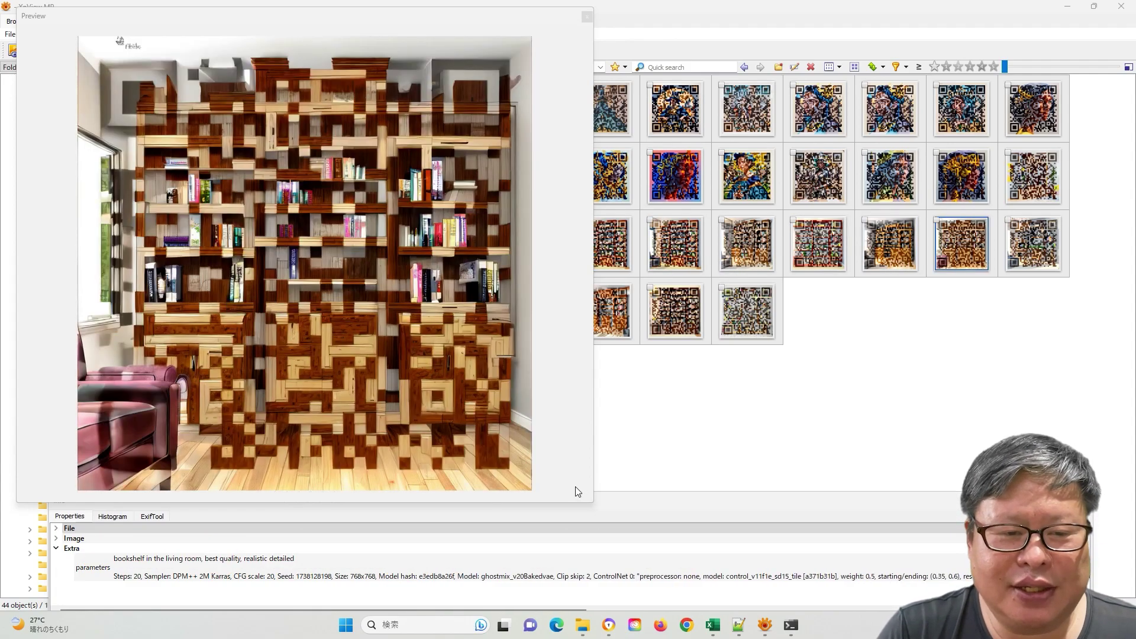
key(Right)
key(Right)
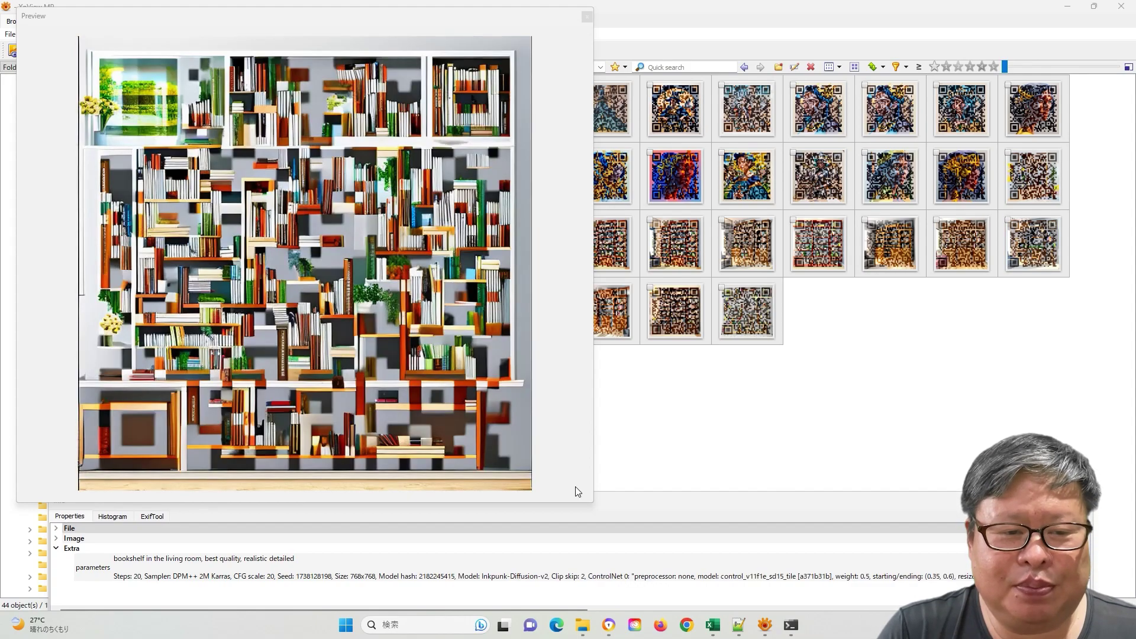
key(Right)
key(Right)
key(Right)
key(Right)
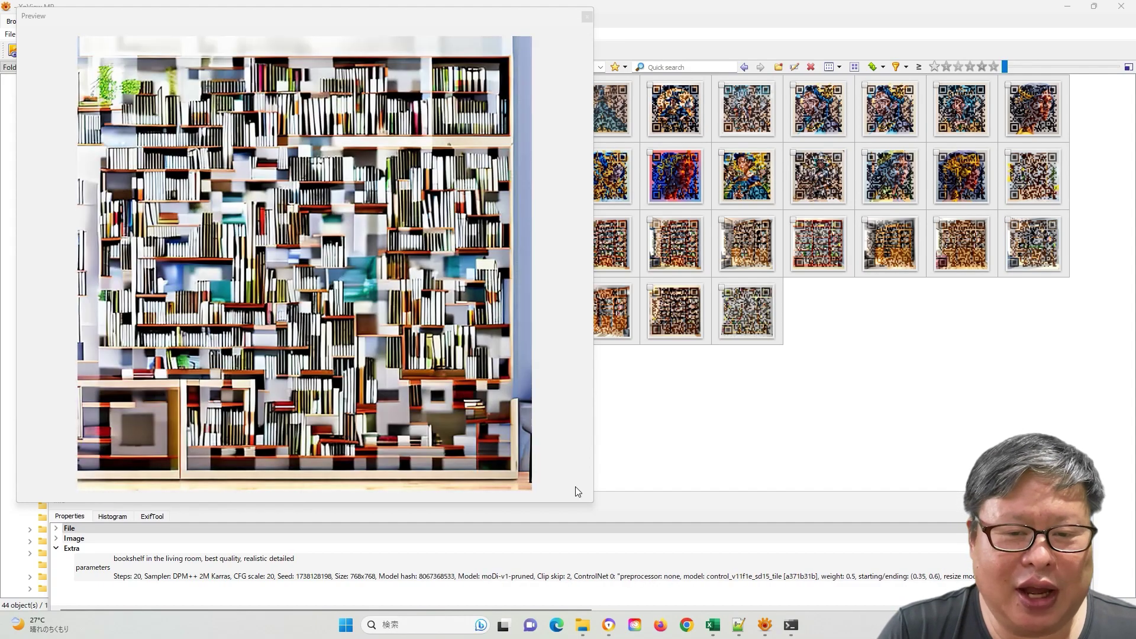
key(Right)
key(Right)
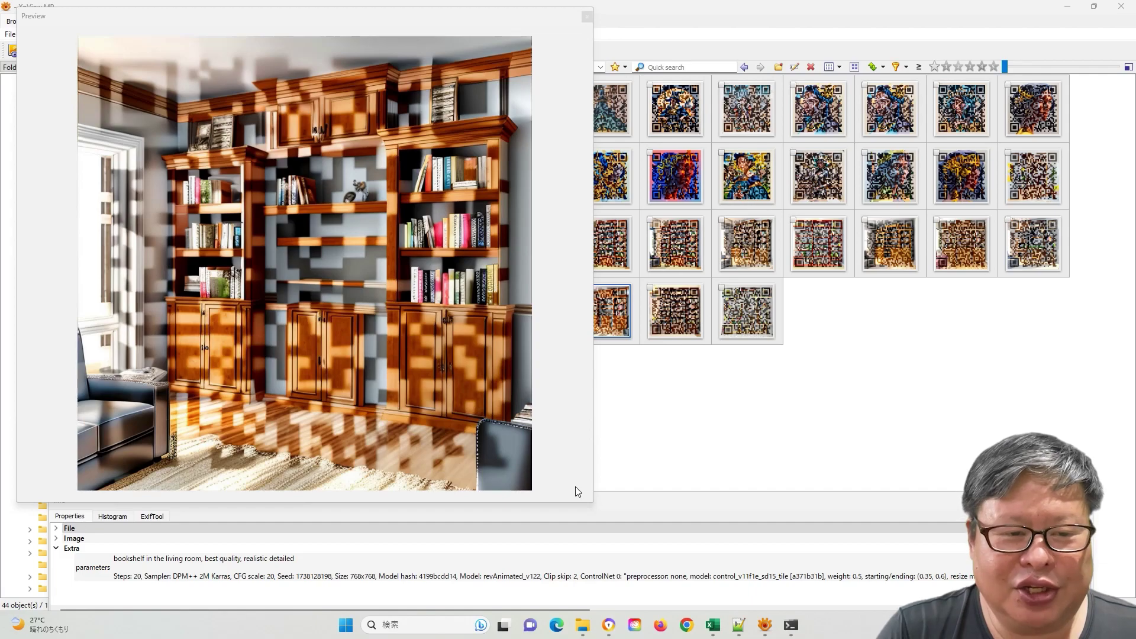
key(Right)
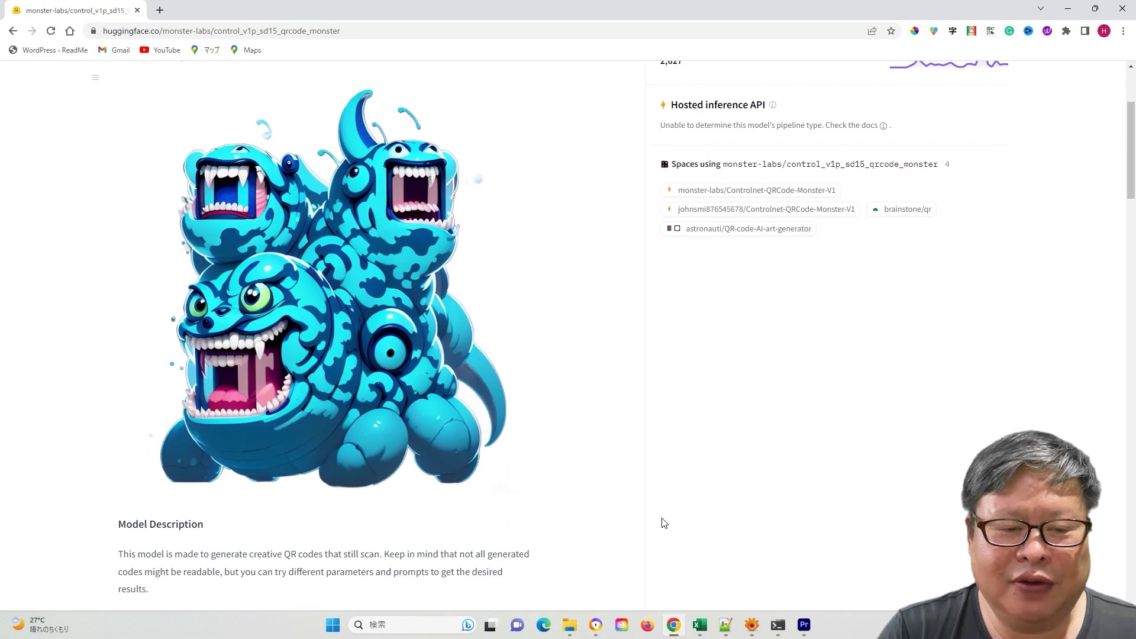
- Read the usage notes and example outputs on the Hugging Face page of control_v1p_sd15_qrcode_monster
scroll(664, 523, down, 20)
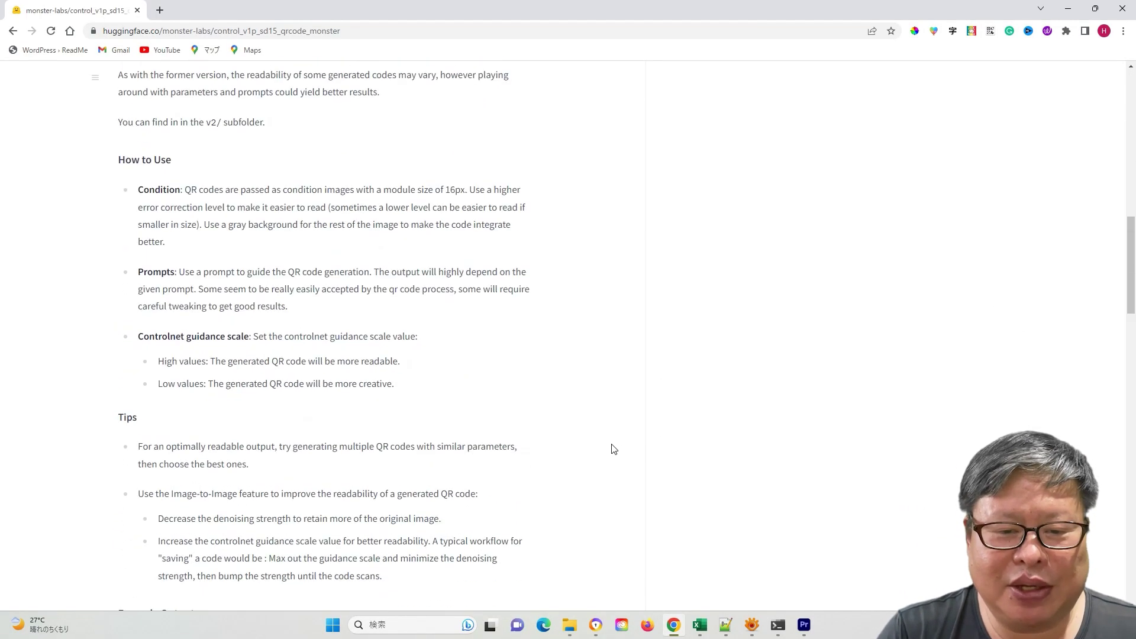
scroll(613, 449, up, 1)
scroll(631, 457, down, 9)
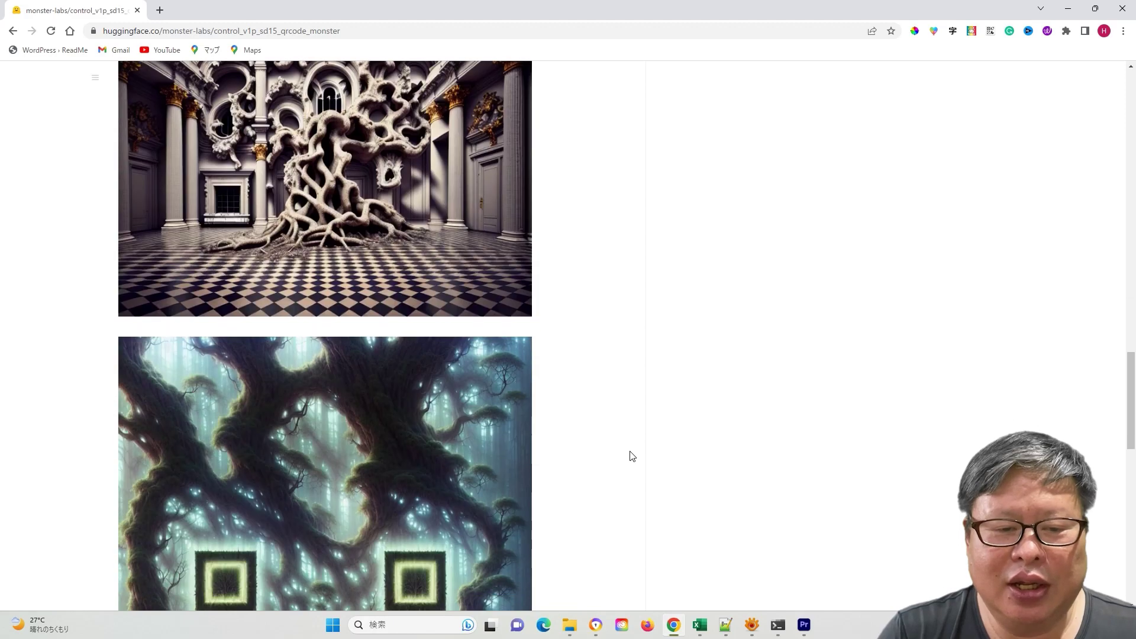
scroll(631, 457, down, 8)
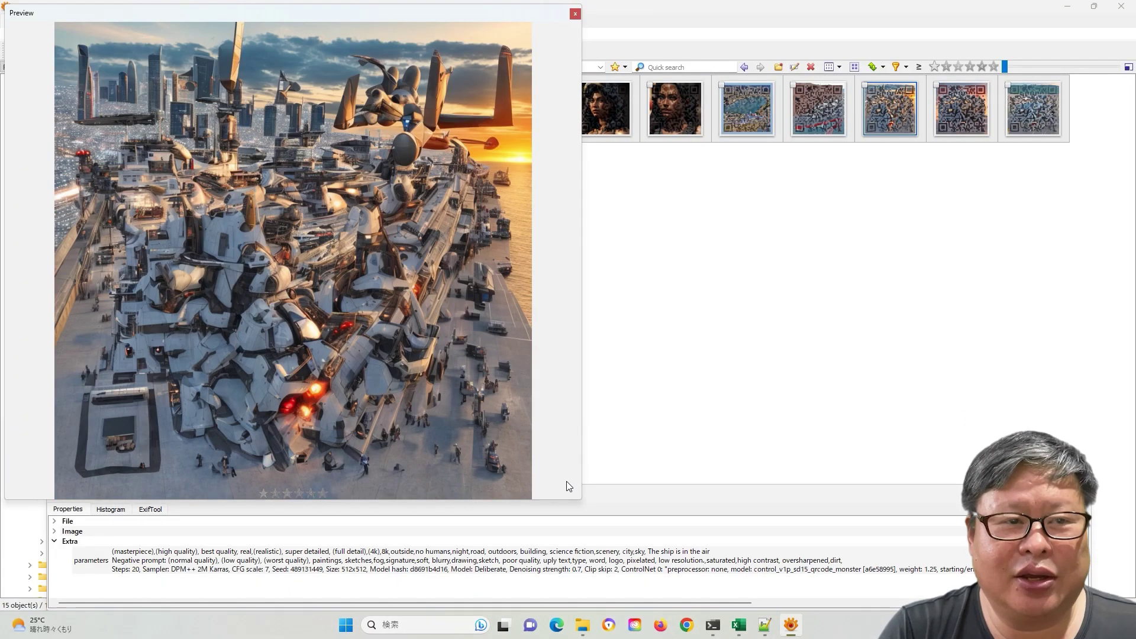
- Return to XnView MP and compare the science-fiction ship images generated with the control_v1p_sd15_qrcode_monster model
key(Right)
key(Right)
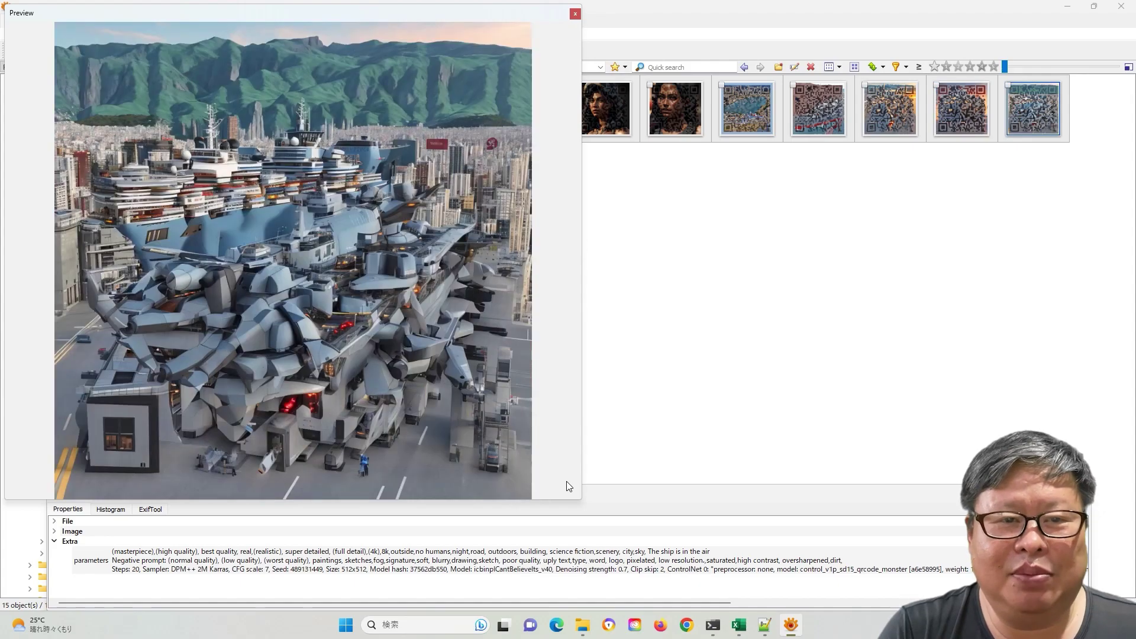
key(Right)
key(Right)
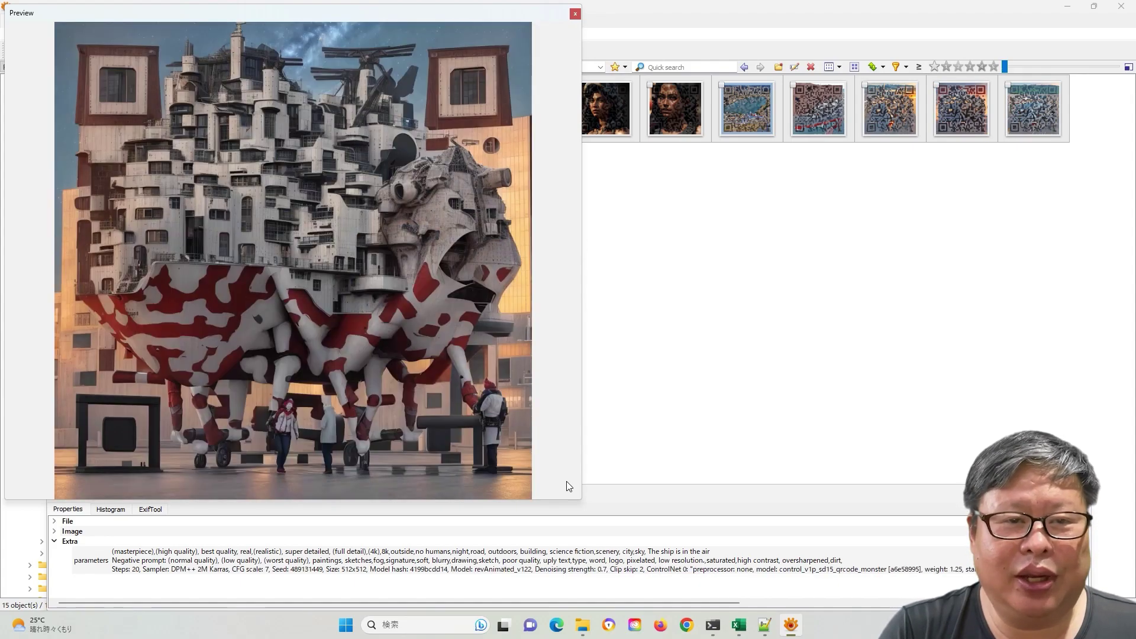
key(Right)
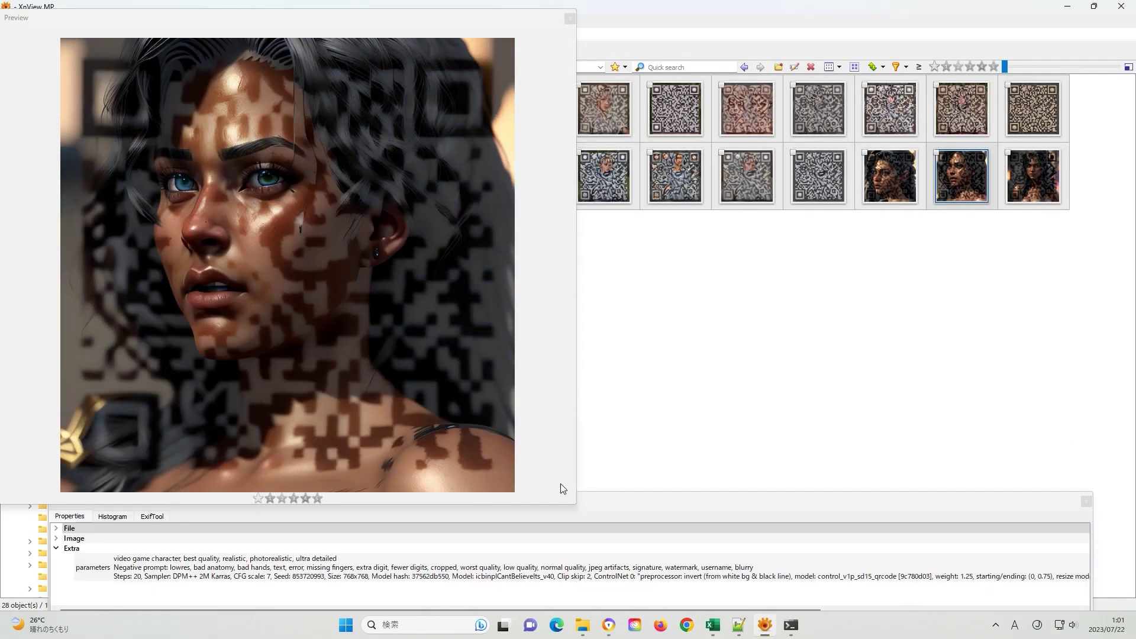
- Compare the video game character portraits generated with the control_v1p_sd15_qrcode model and the invert preprocessor
key(Right)
key(Left)
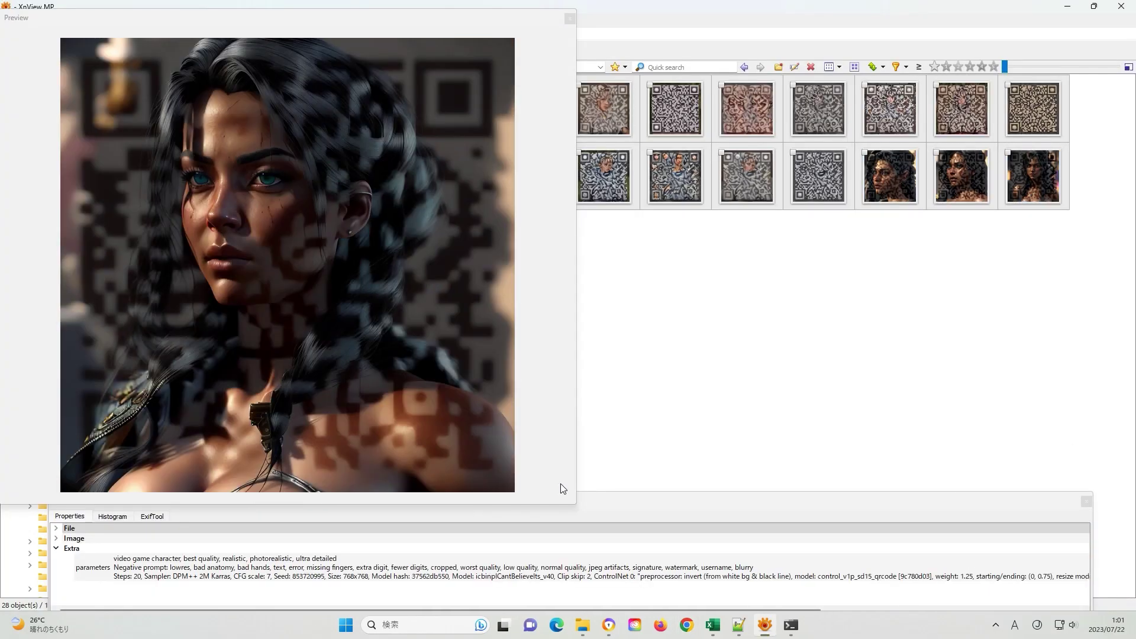
key(Right)
key(Right)
key(Right)
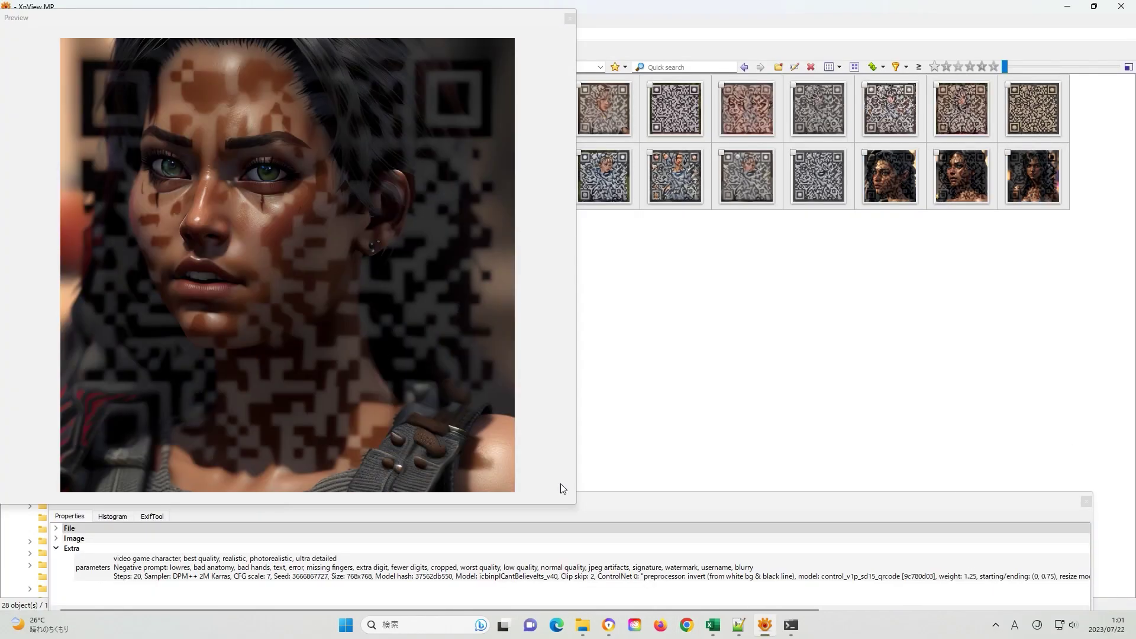
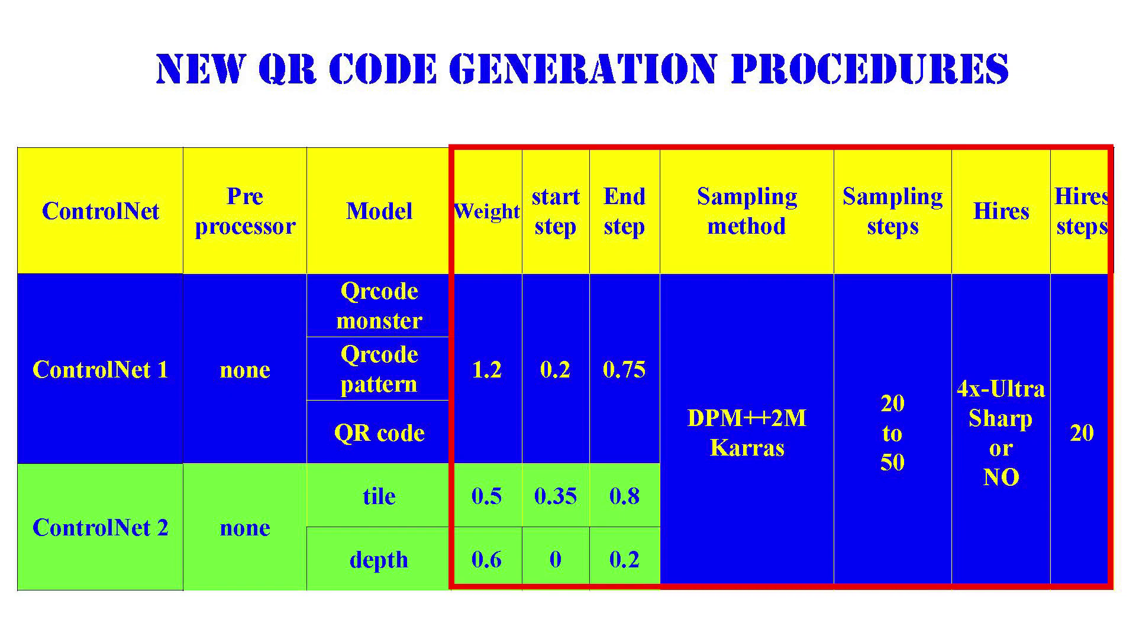
- In Stable Diffusion WebUI's txt2img, enter the prompt "Japanese Sushi" and choose the DPM++ 2M Karras sampling method
text(apanese Sushi)
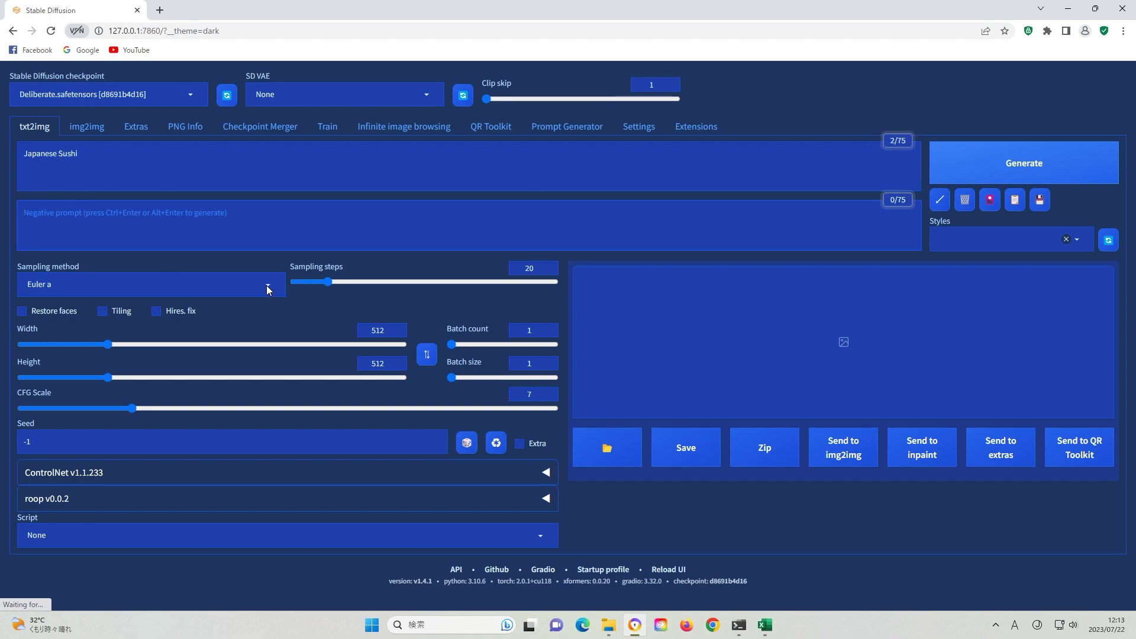
click(124, 284)
click(105, 507)
- Set the output image's width and height to 768
drag(108, 344, 157, 348)
double_click(379, 363)
text(768)
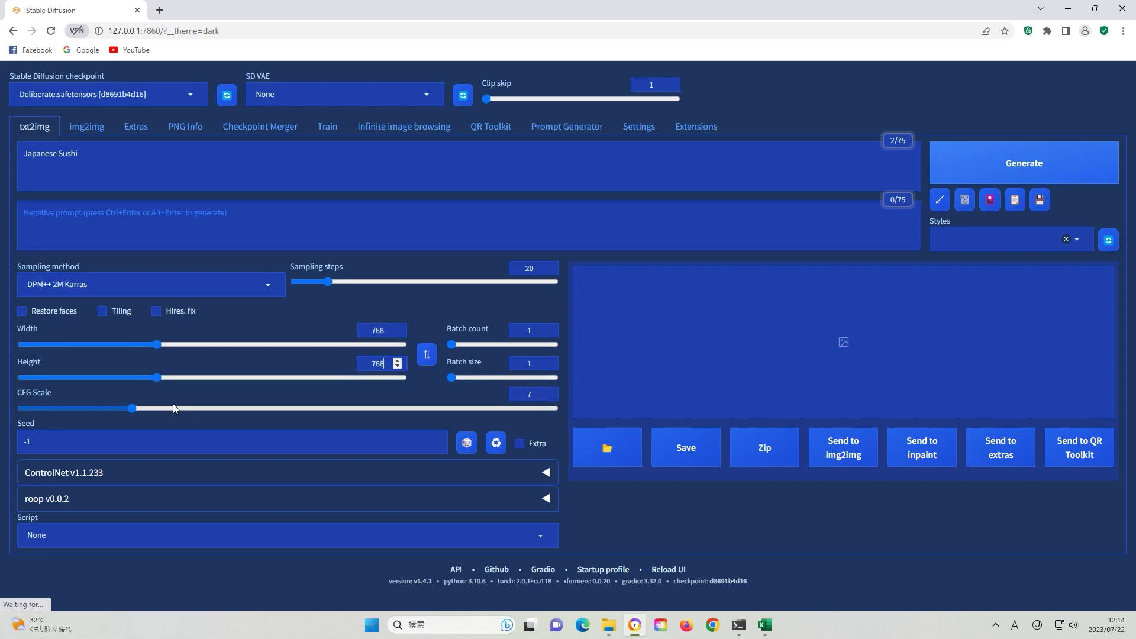
- Expand the ControlNet settings and load QR-M2.png as the image of ControlNet Unit 0
click(107, 478)
scroll(237, 461, down, 4)
click(363, 436)
click(310, 197)
click(733, 563)
- Load QR-M2.png as the image of ControlNet Unit 1 and enable that unit
click(142, 259)
click(274, 358)
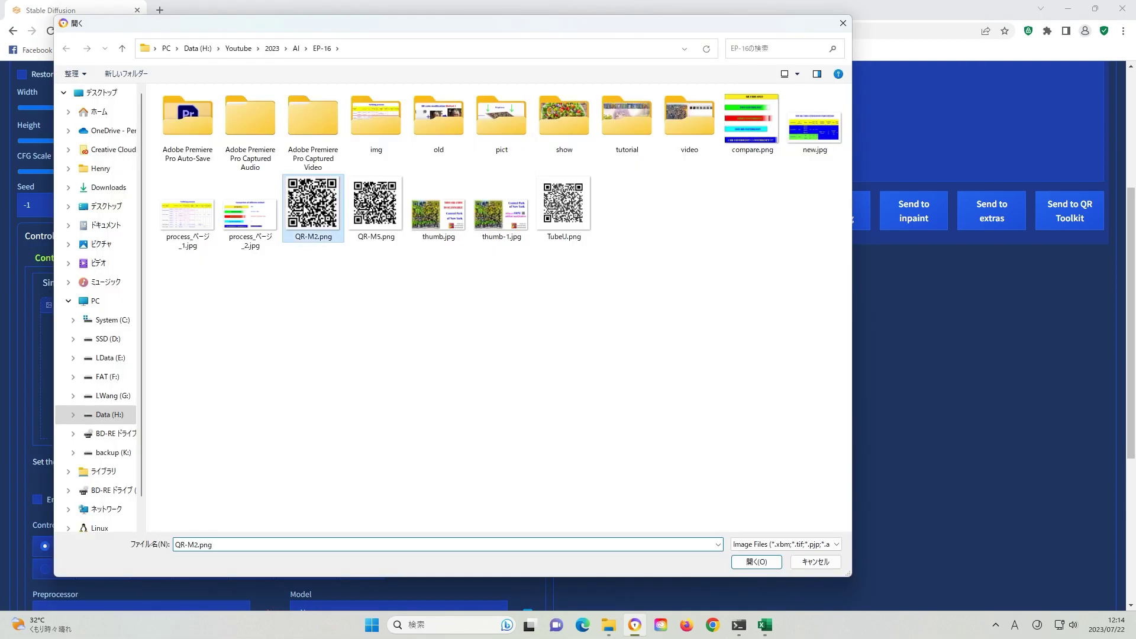
click(746, 563)
scroll(443, 399, down, 2)
- Choose control_v1p_sd15_qrcode_monster [a6e58995] as the model of ControlNet Unit 0
click(70, 165)
scroll(71, 237, down, 1)
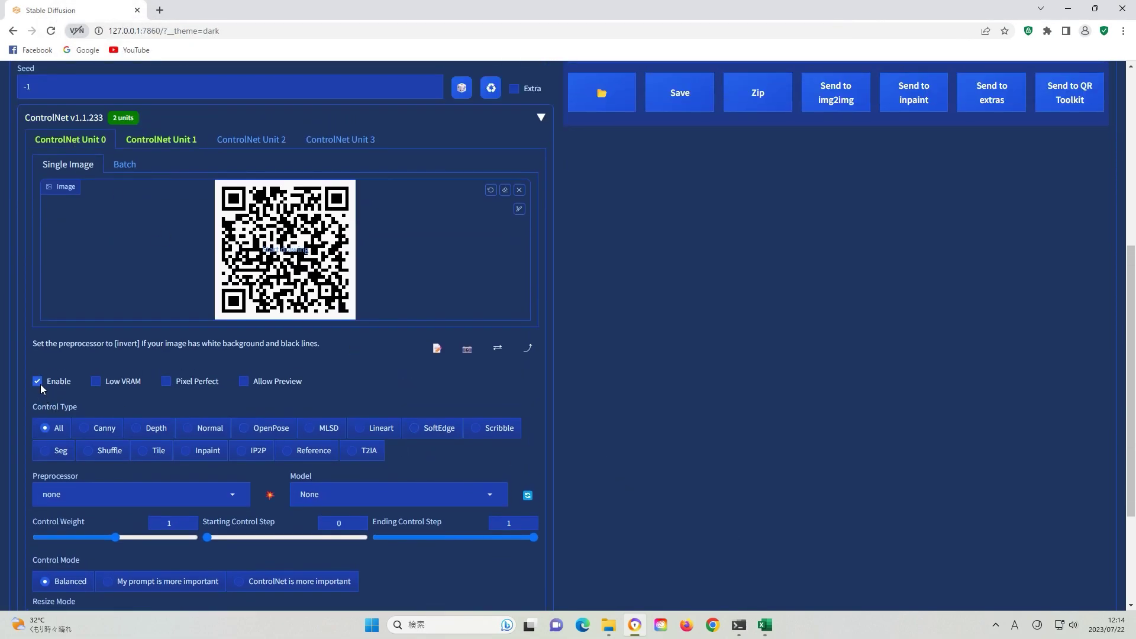
click(482, 496)
click(419, 473)
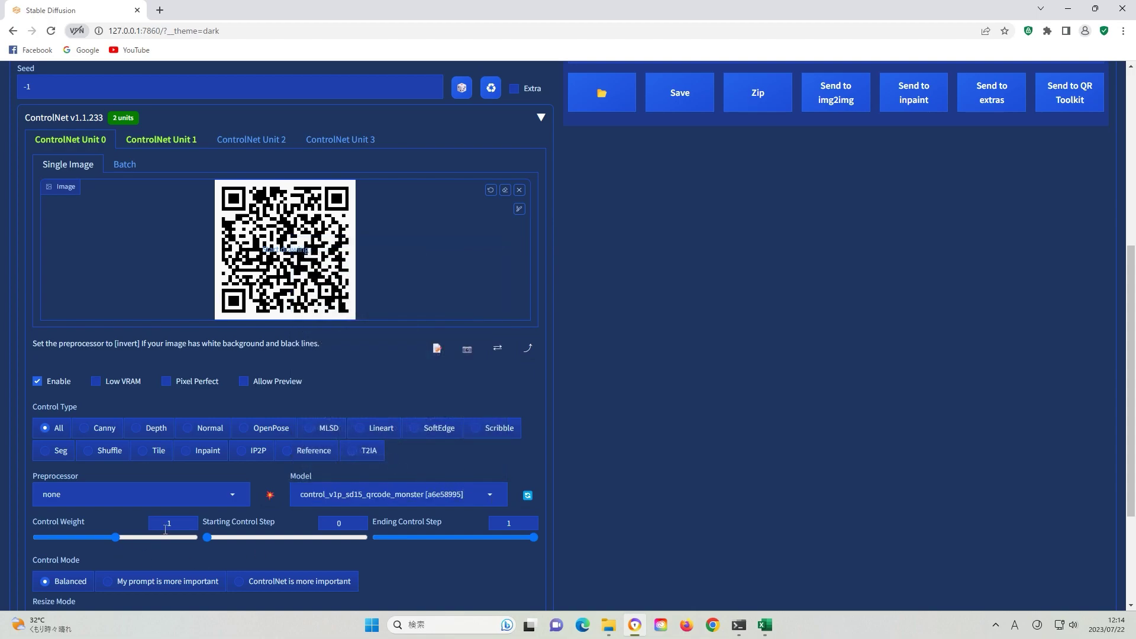
- Set ControlNet Unit 0's control weight to 1.2, starting control step to 0.2 and ending control step to 0.75
text(1.2)
click(340, 523)
text(.2)
double_click(490, 525)
text(0.75)
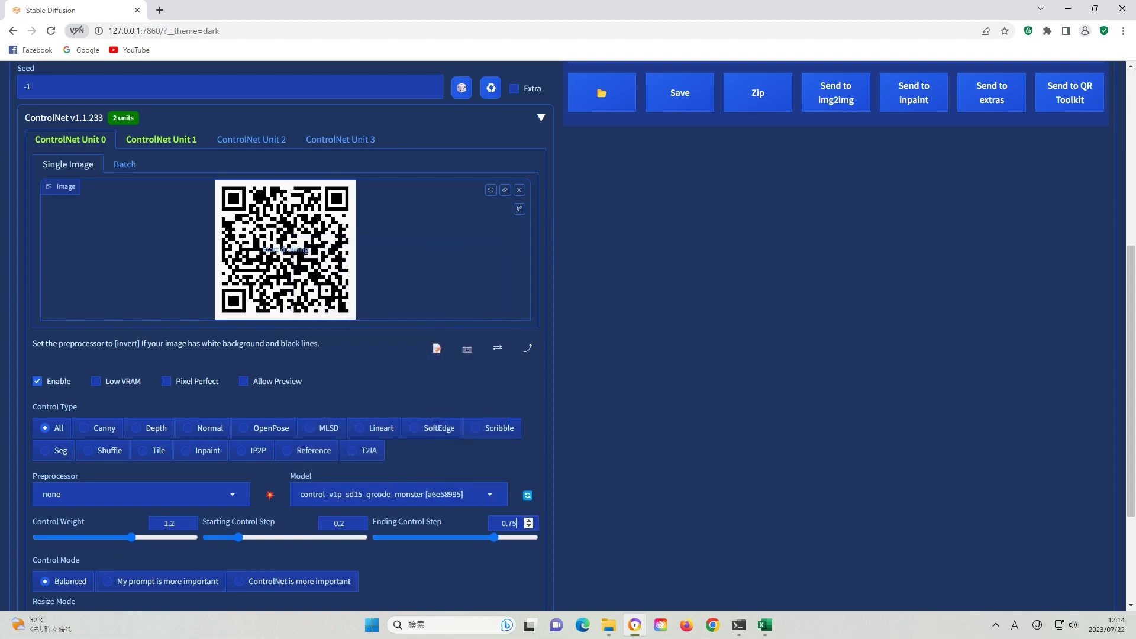
scroll(405, 573, down, 2)
scroll(379, 506, up, 2)
- Choose control_v11f1e_sd15_tile [a371b31b] as the model of ControlNet Unit 1
click(161, 139)
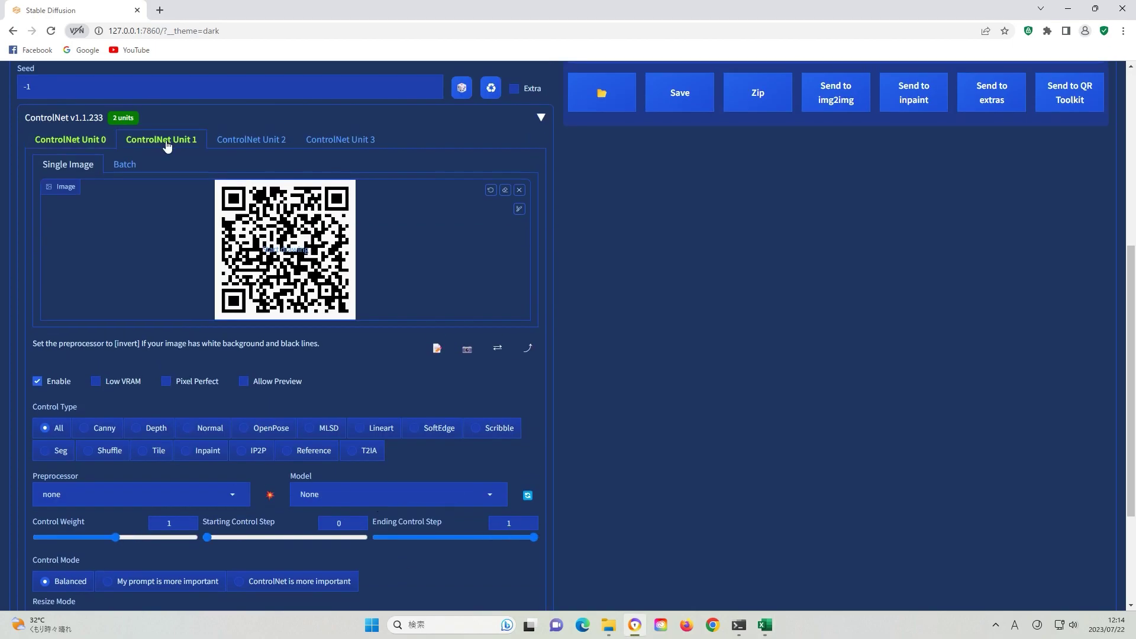
click(488, 494)
click(386, 277)
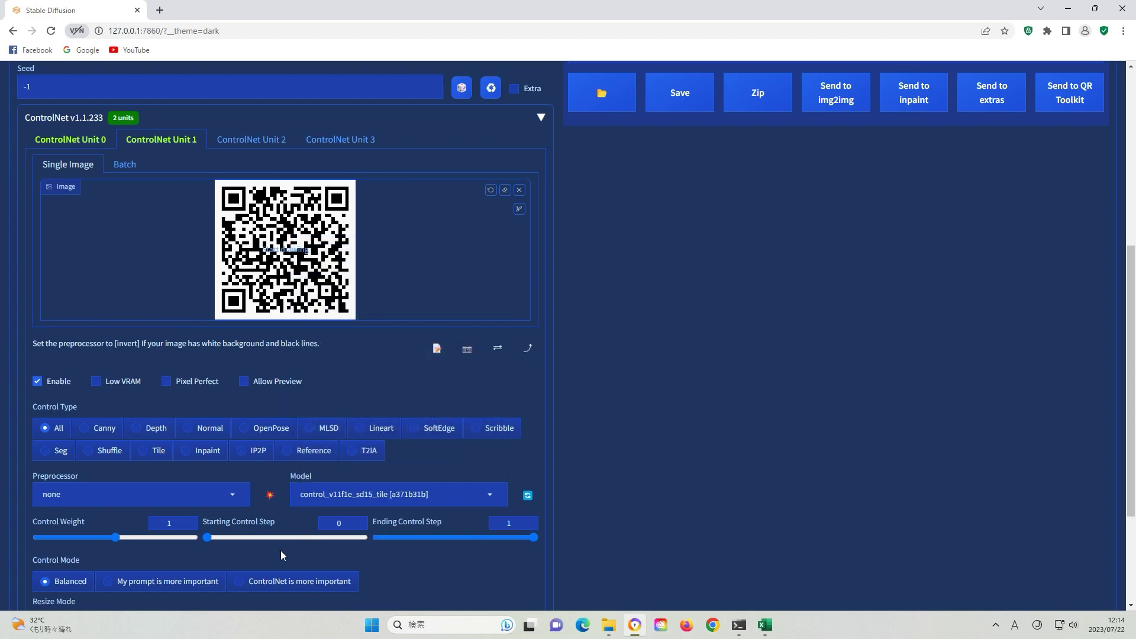
- Set ControlNet Unit 1's control weight to 0.5, starting step to 0.35 and ending step to 0.8, with the Balanced control mode
scroll(281, 555, down, 2)
double_click(158, 406)
text(0.5)
click(348, 407)
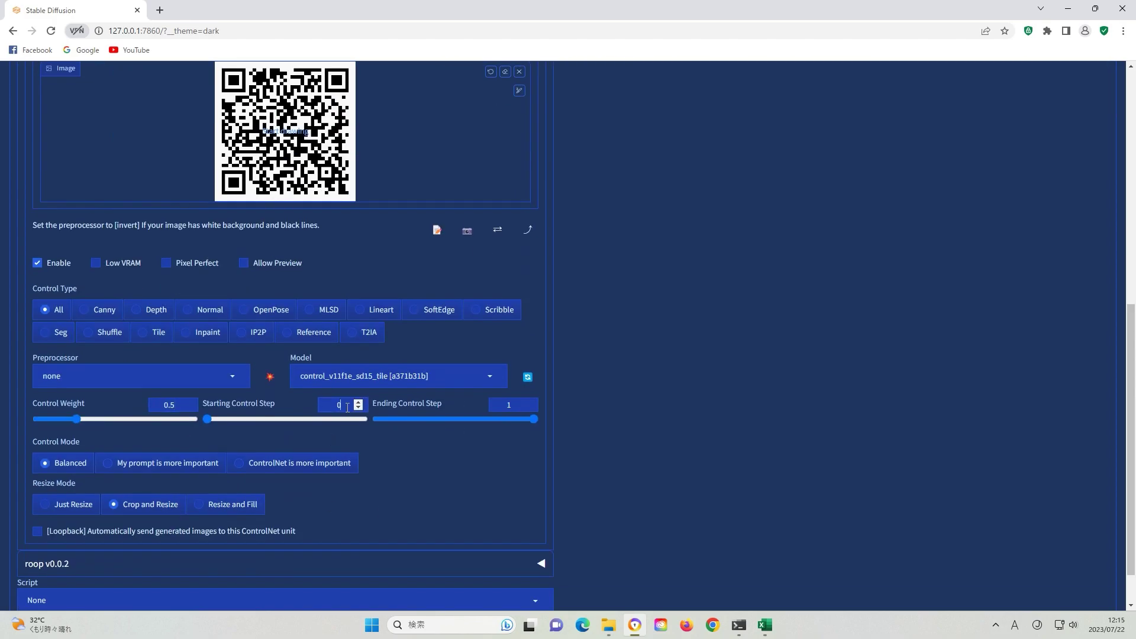
text(0.35)
double_click(494, 405)
text(0.8)
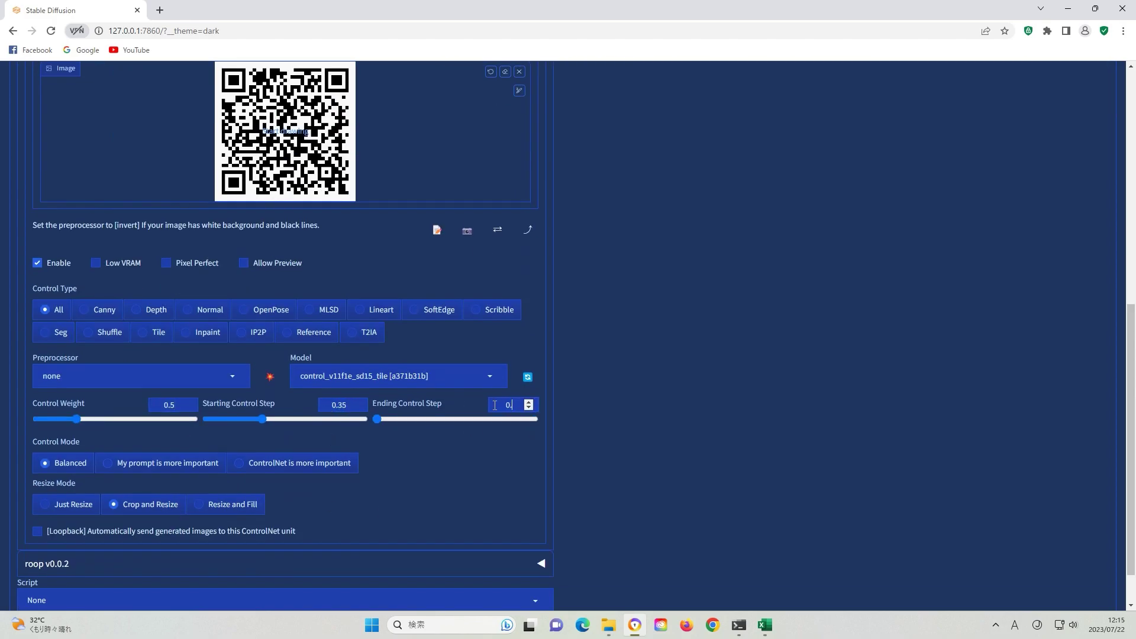
click(48, 467)
- Generate the Japanese Sushi image with both ControlNet units
scroll(444, 482, up, 8)
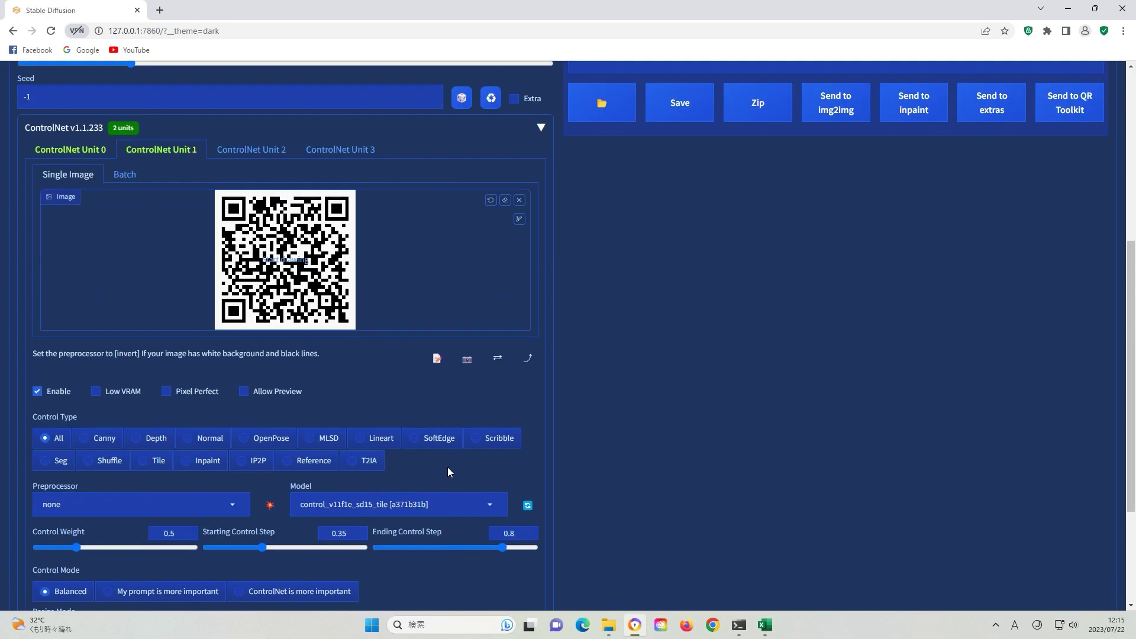
click(1014, 163)
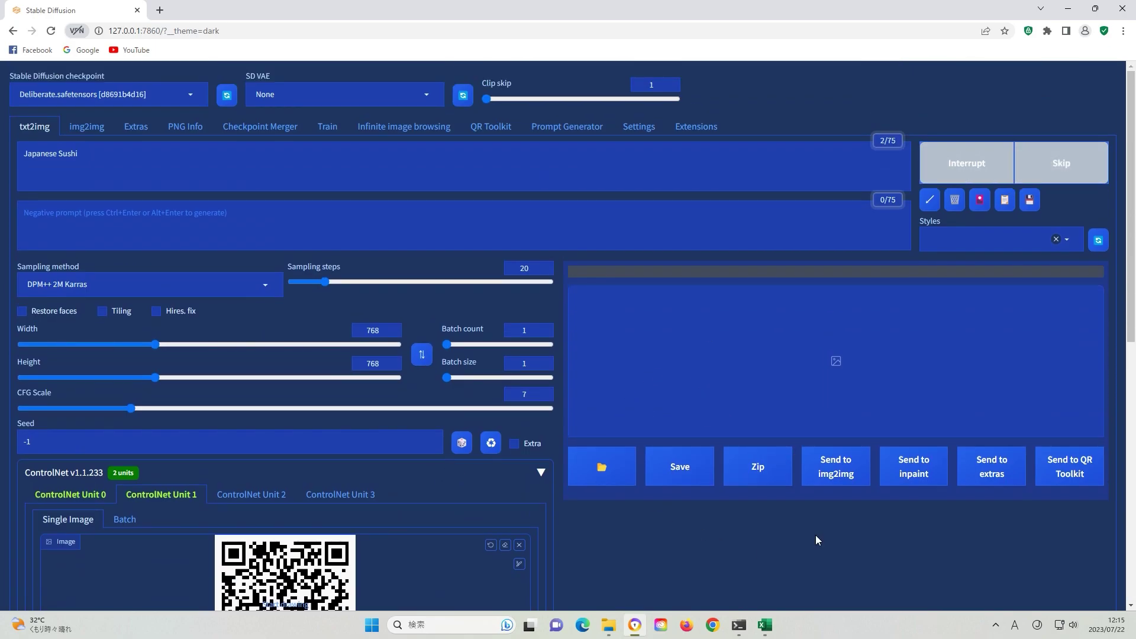
click(943, 536)
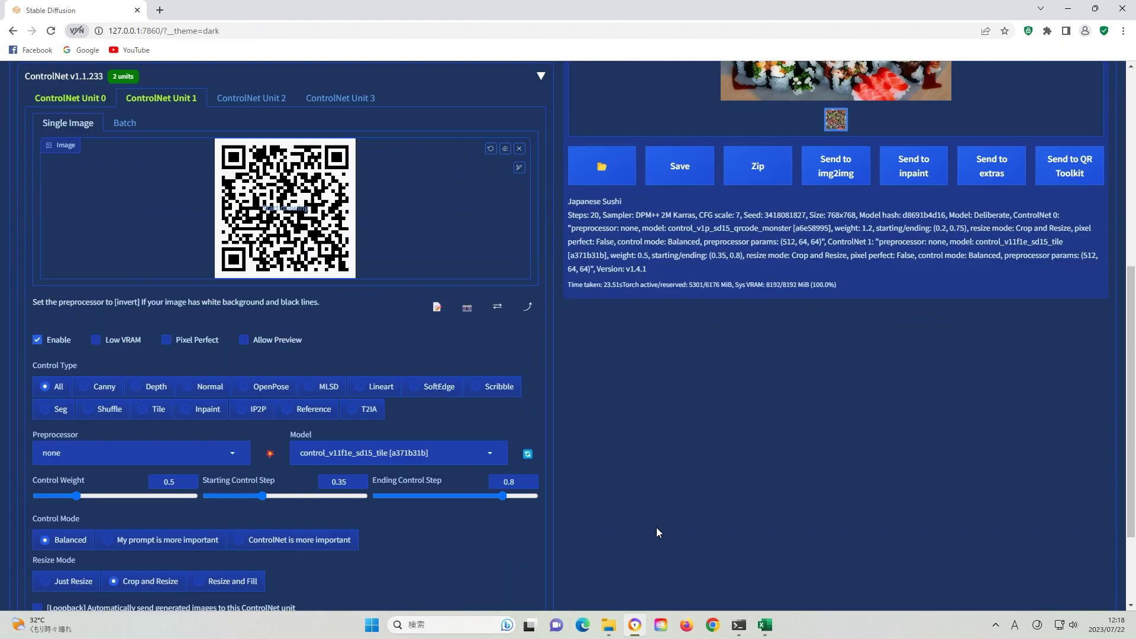
- Choose the X/Y/Z plot script and set its X type to Checkpoint name
scroll(639, 488, down, 2)
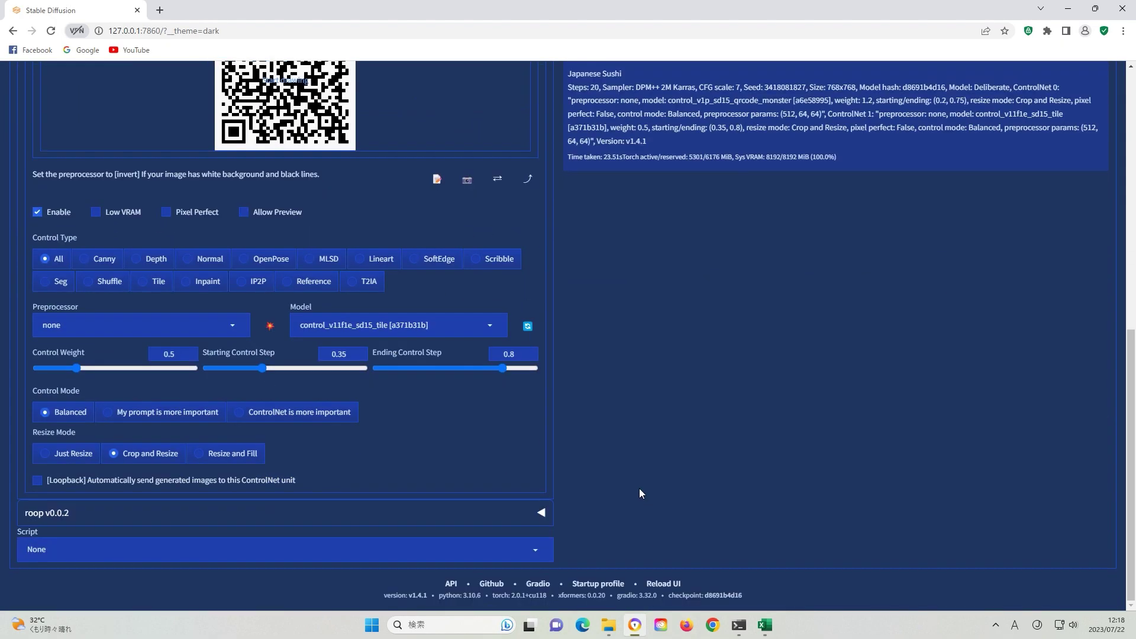
click(56, 549)
click(47, 517)
scroll(654, 488, down, 4)
click(250, 358)
click(91, 201)
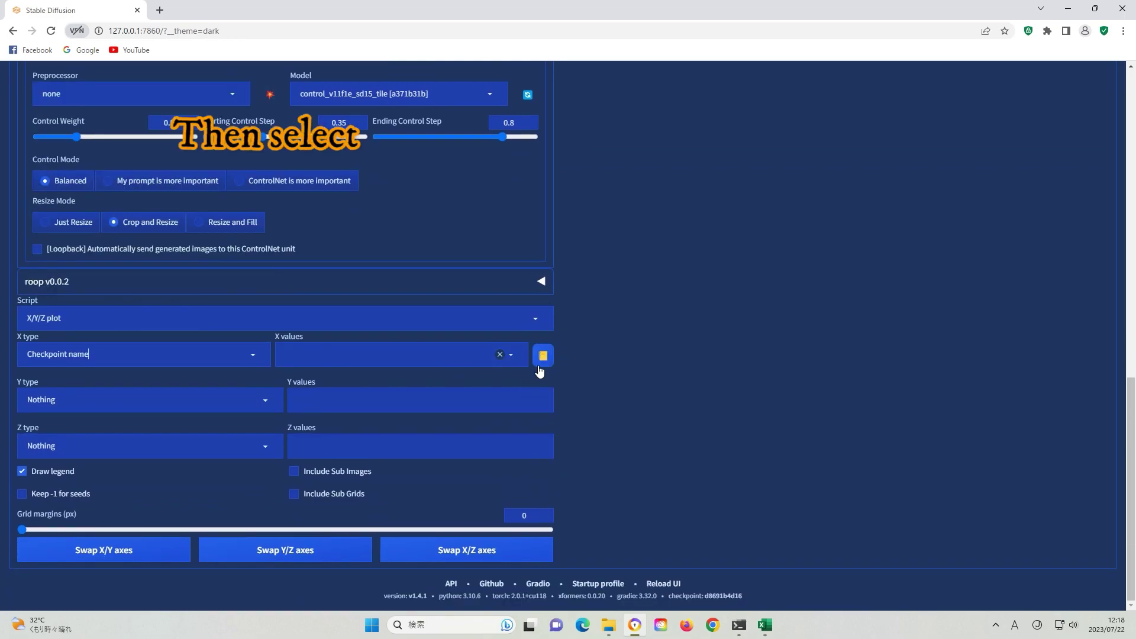
- Fill the X values with all checkpoints and remove v2-1_768-ema-pruned, sd_xl_refiner_0.9 and sd_xl_base_0.9 from them
click(539, 360)
scroll(669, 421, down, 6)
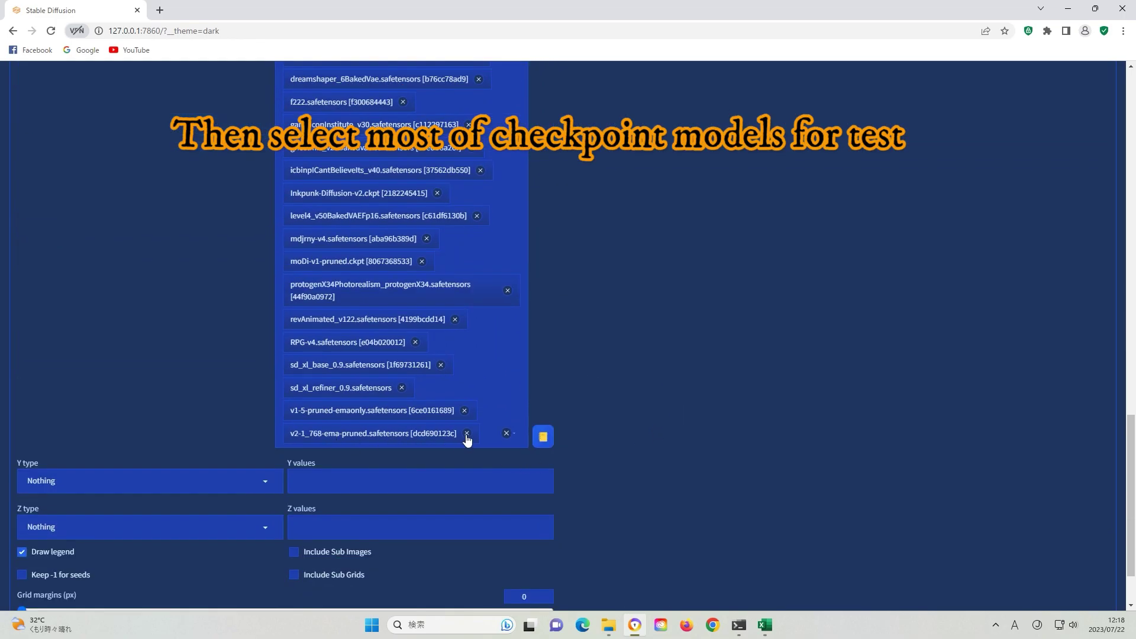
click(467, 433)
click(402, 388)
click(440, 365)
scroll(559, 303, up, 4)
scroll(552, 398, down, 5)
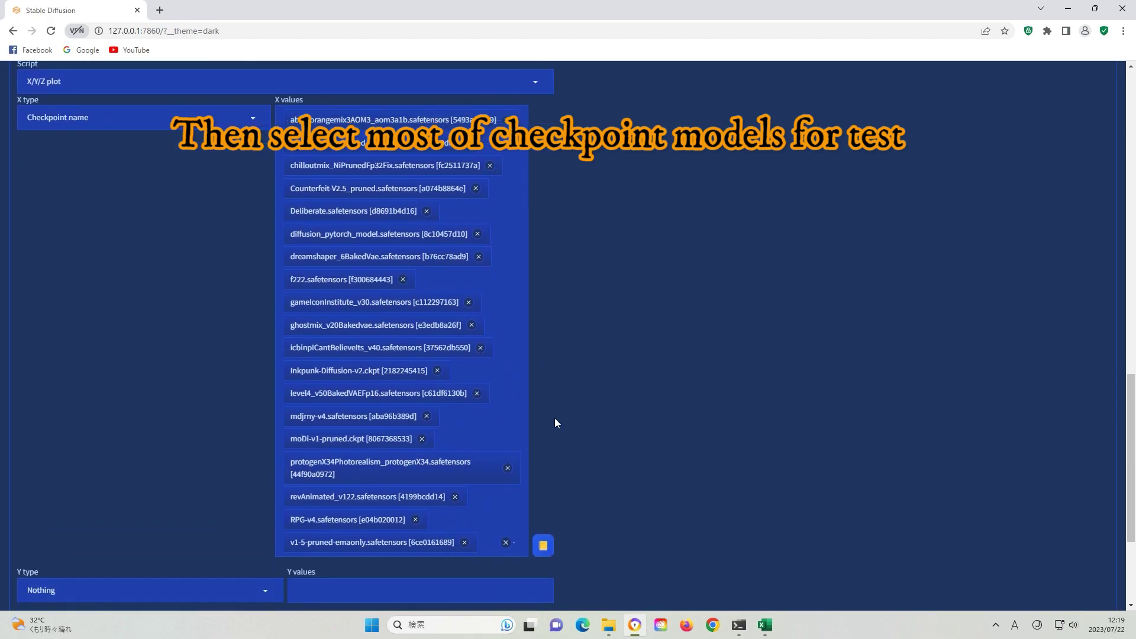
- Generate the Japanese Sushi comparison grid across the selected checkpoints
scroll(649, 401, up, 11)
scroll(686, 413, up, 3)
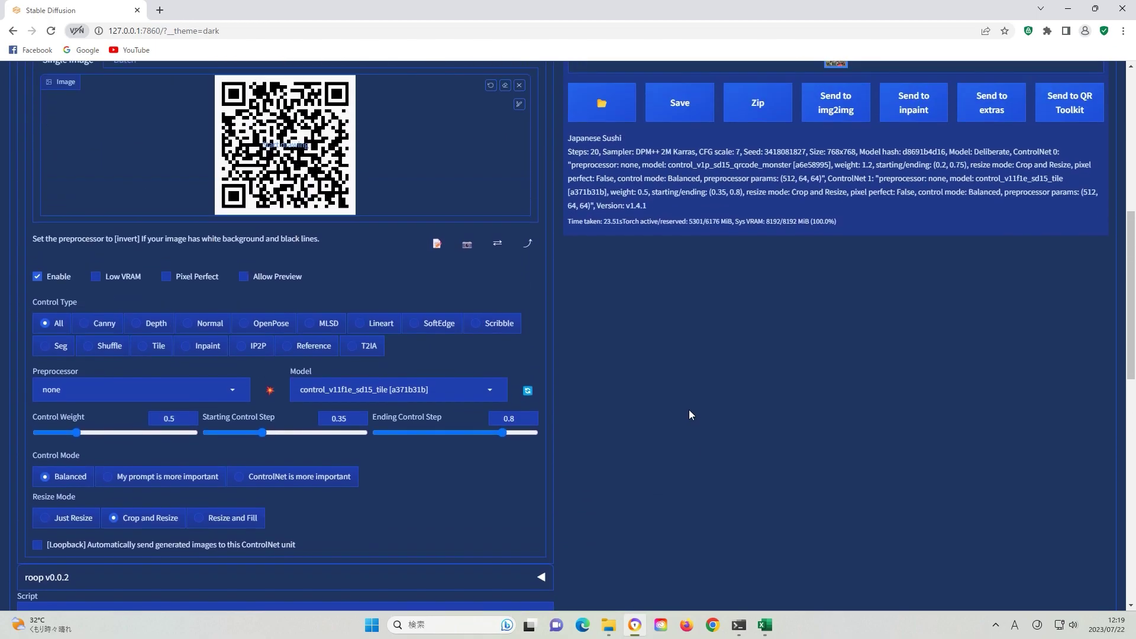
scroll(619, 459, up, 7)
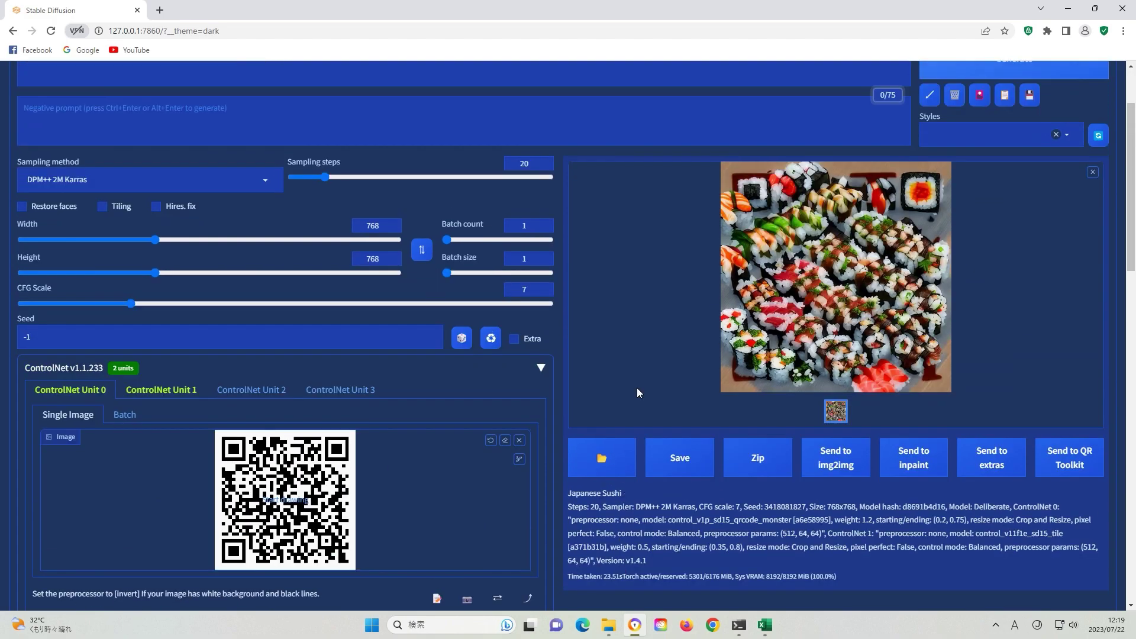
click(1013, 168)
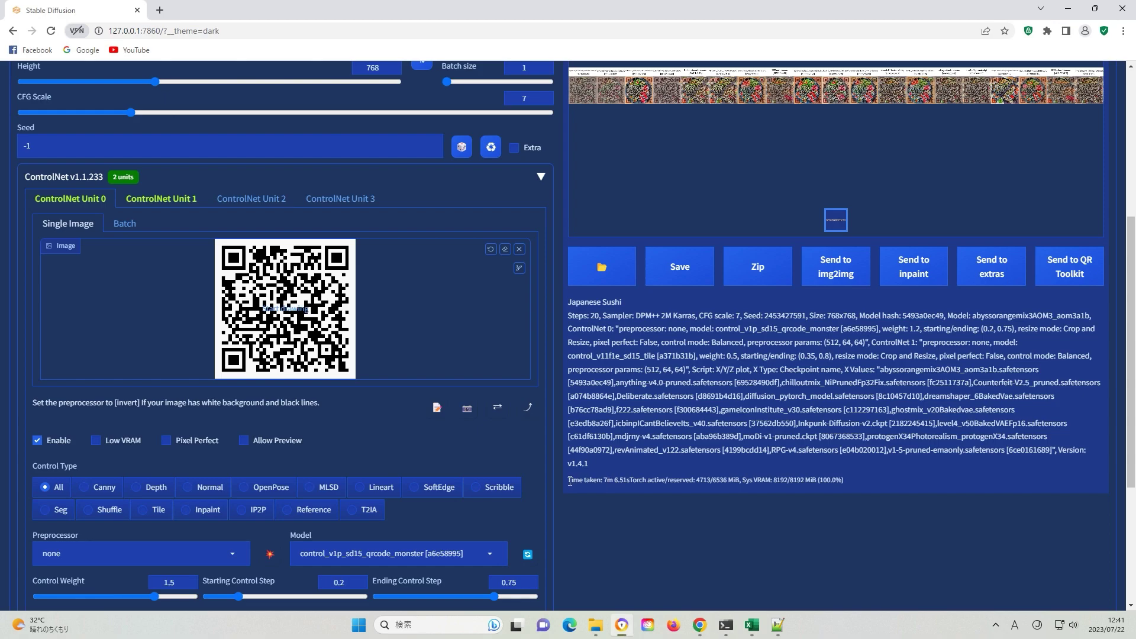
- Check the time taken and the generation parameters of the finished checkpoint grid
drag(570, 480, 665, 491)
click(673, 502)
scroll(719, 454, up, 1)
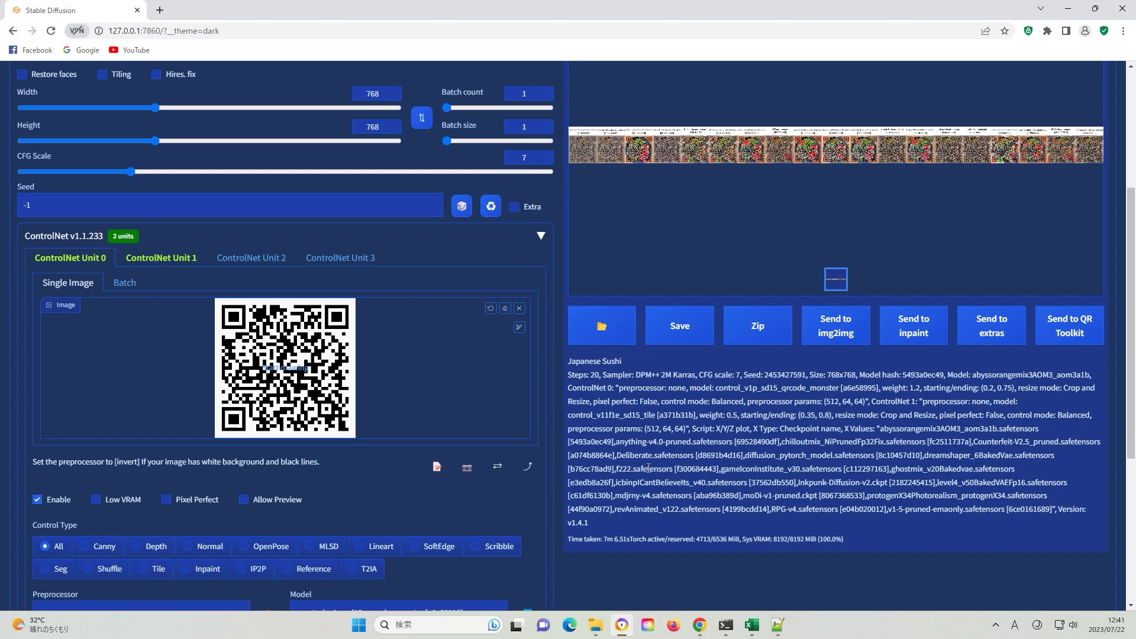
scroll(666, 569, up, 2)
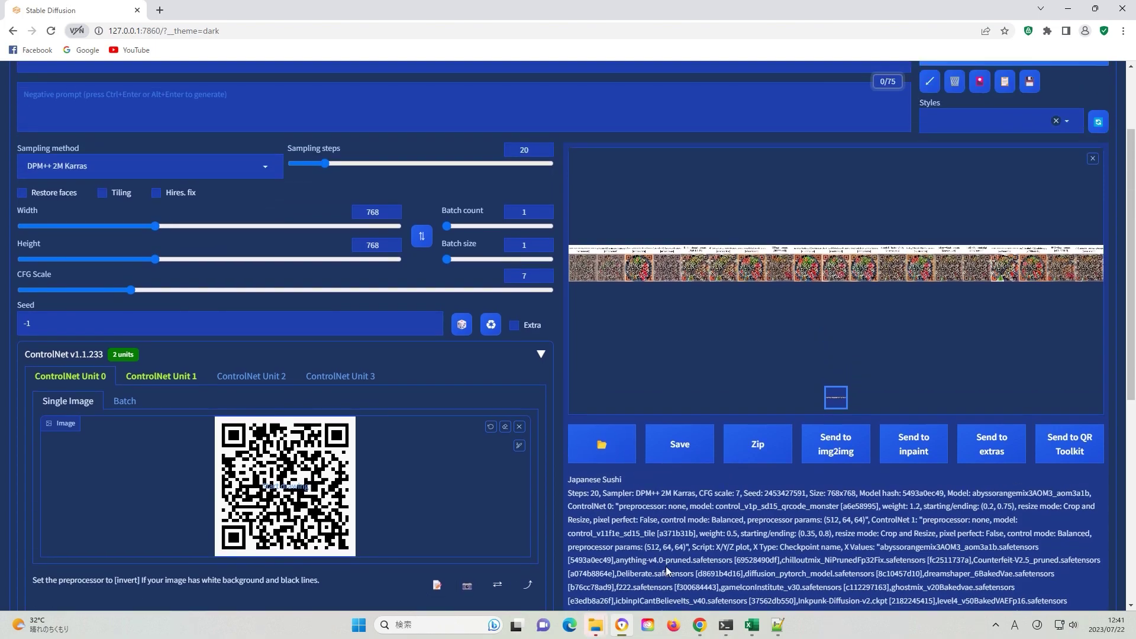
scroll(458, 257, up, 3)
- Browse the generated sushi images one by one in Infinite image browsing, comparing the result of each checkpoint model
click(398, 129)
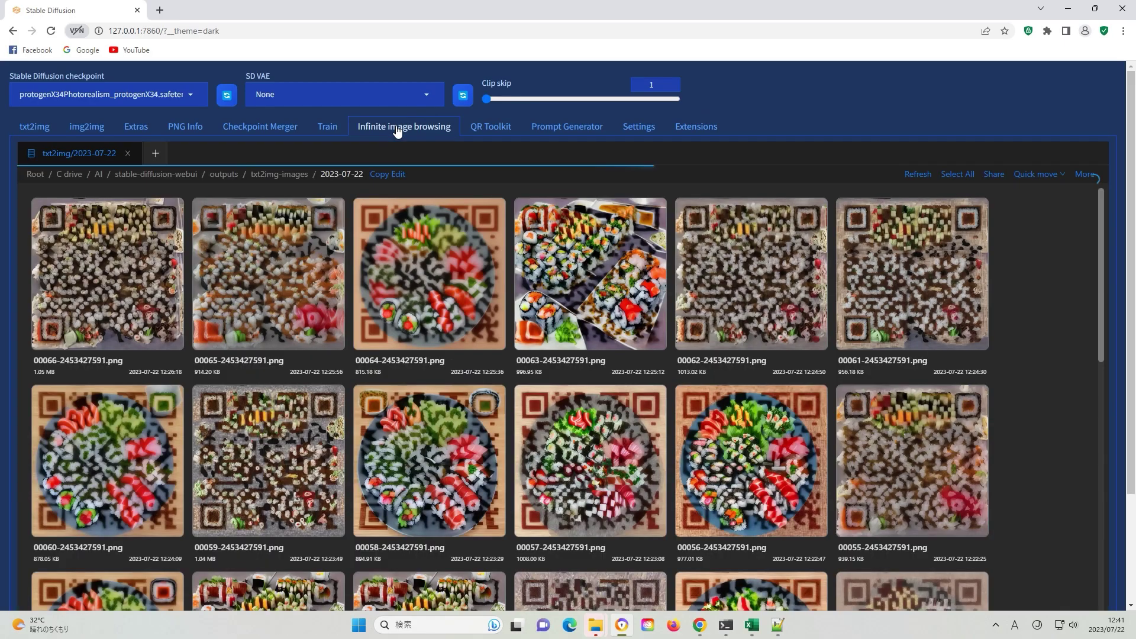
click(107, 273)
click(1082, 332)
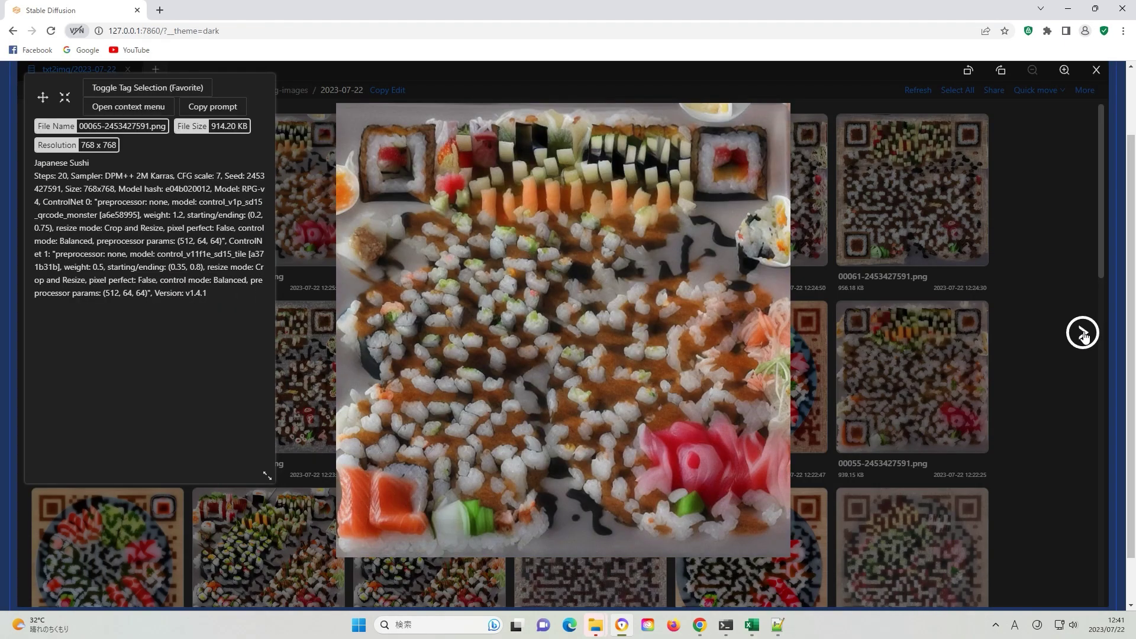
click(1082, 333)
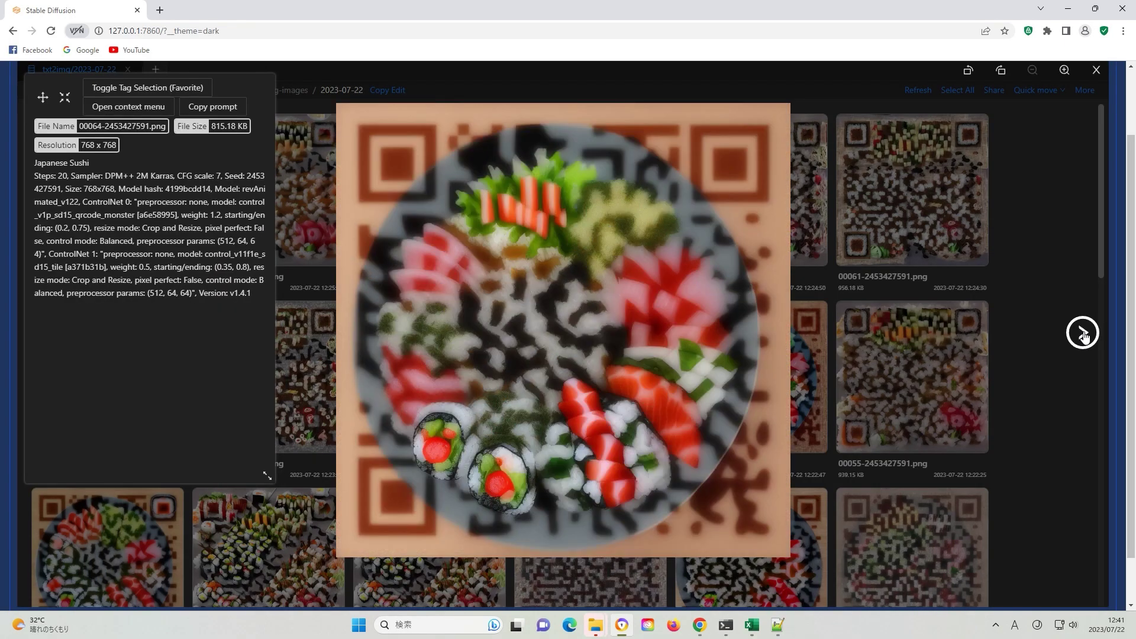
click(1082, 332)
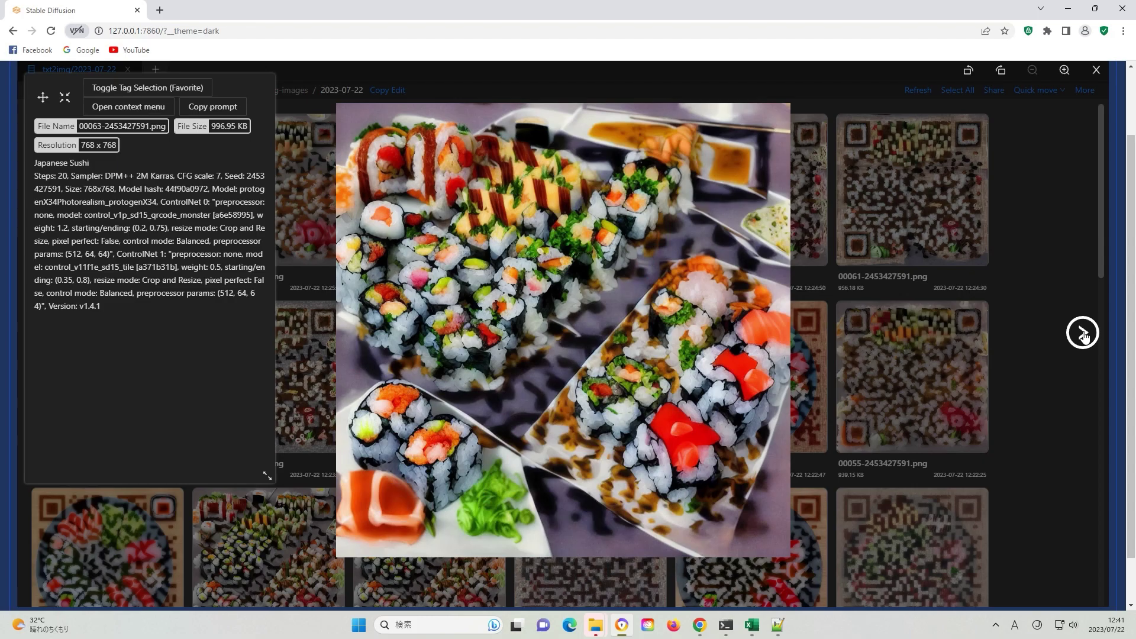
click(1083, 334)
click(1083, 335)
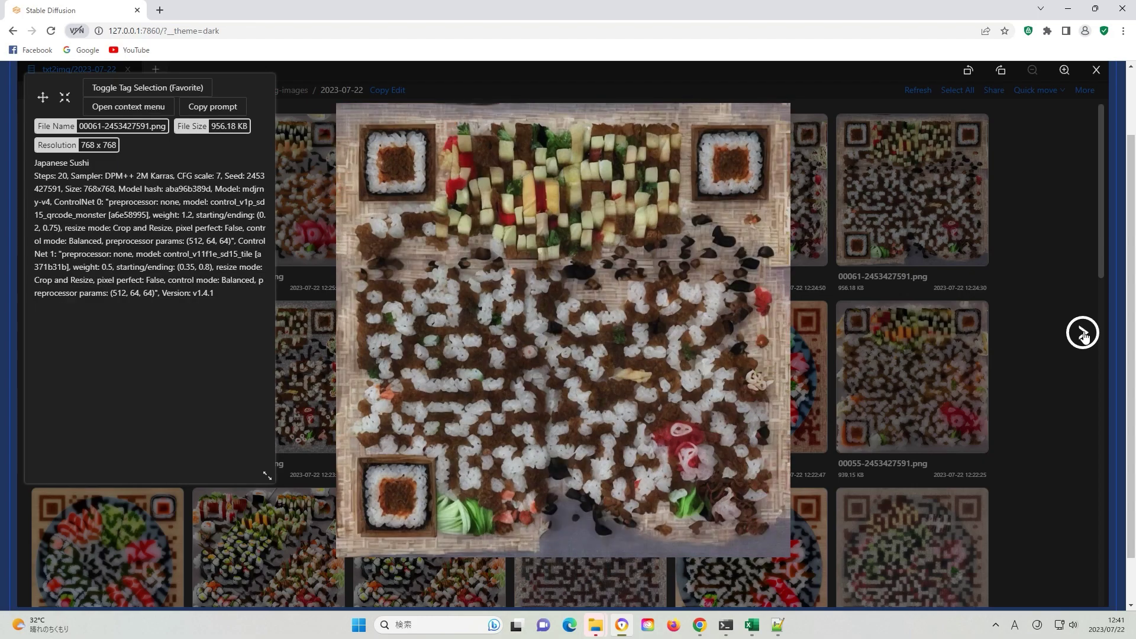
click(1083, 335)
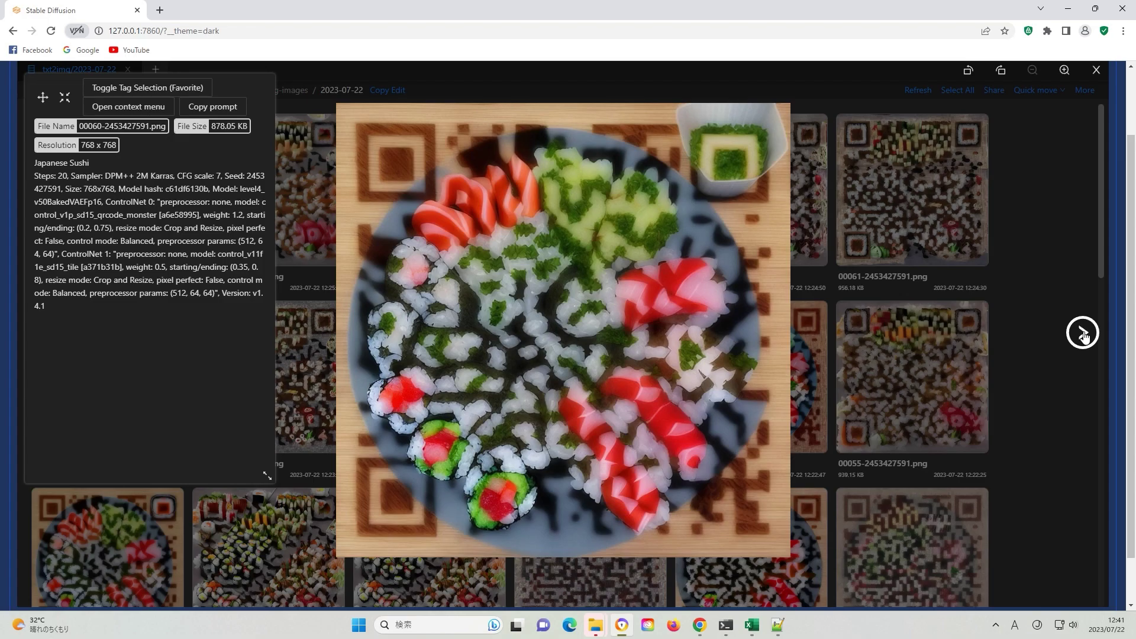
click(1084, 335)
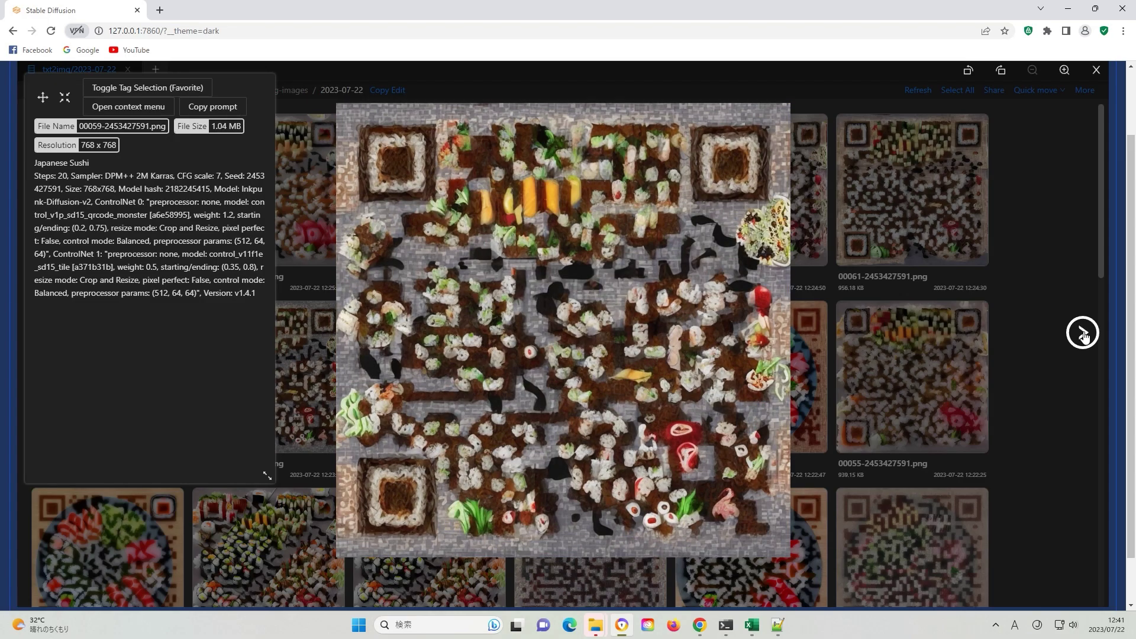
click(1083, 335)
click(1084, 336)
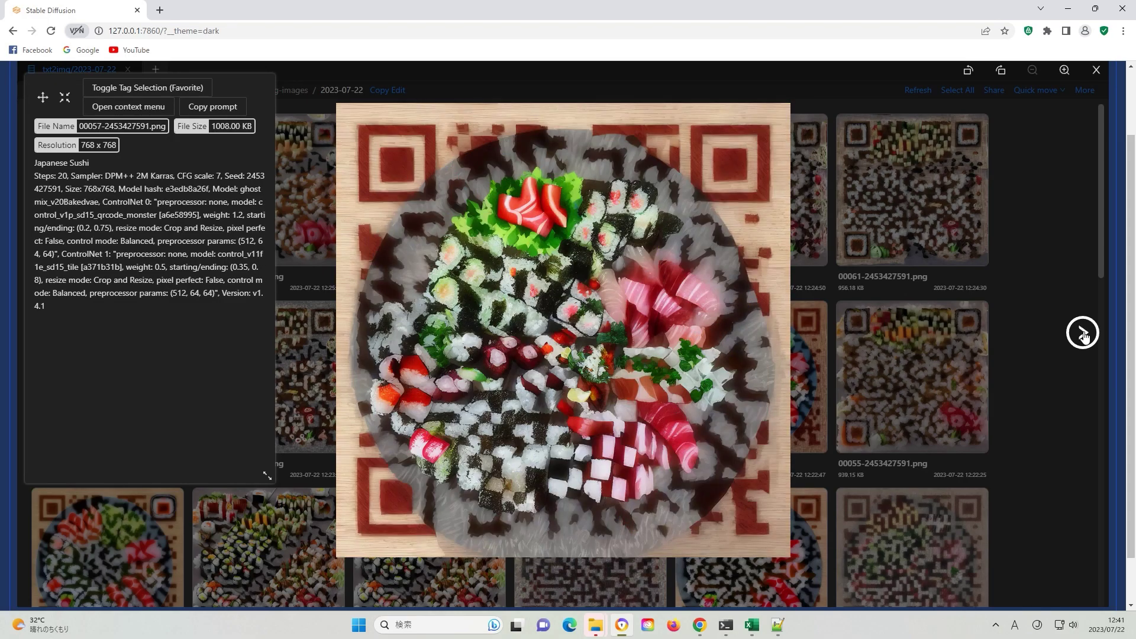
click(1083, 336)
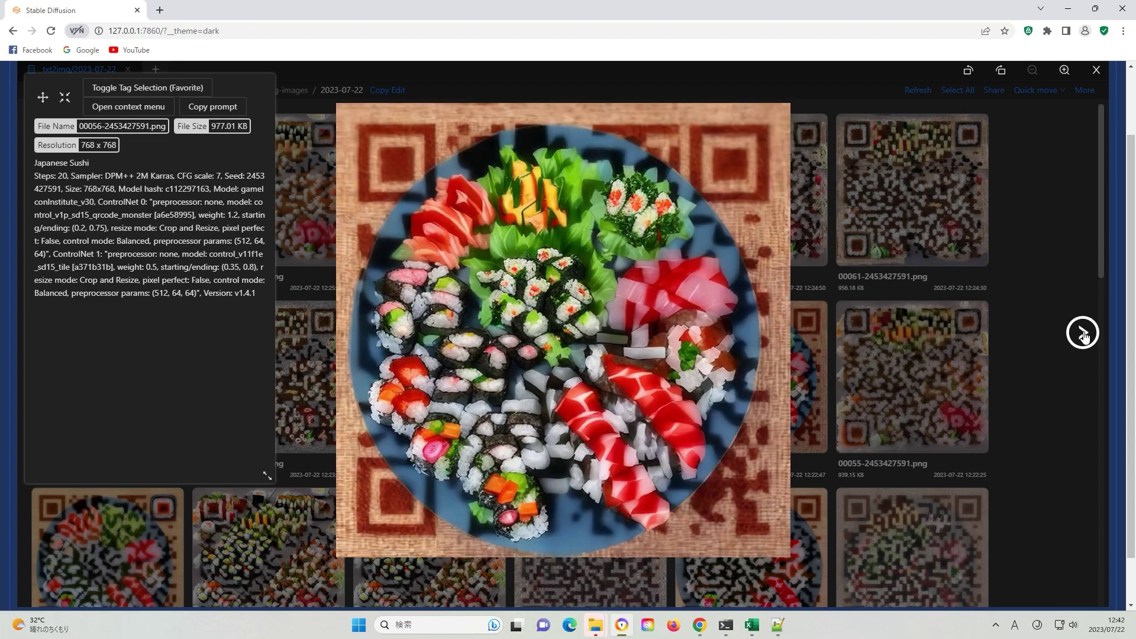
click(1083, 335)
click(1083, 336)
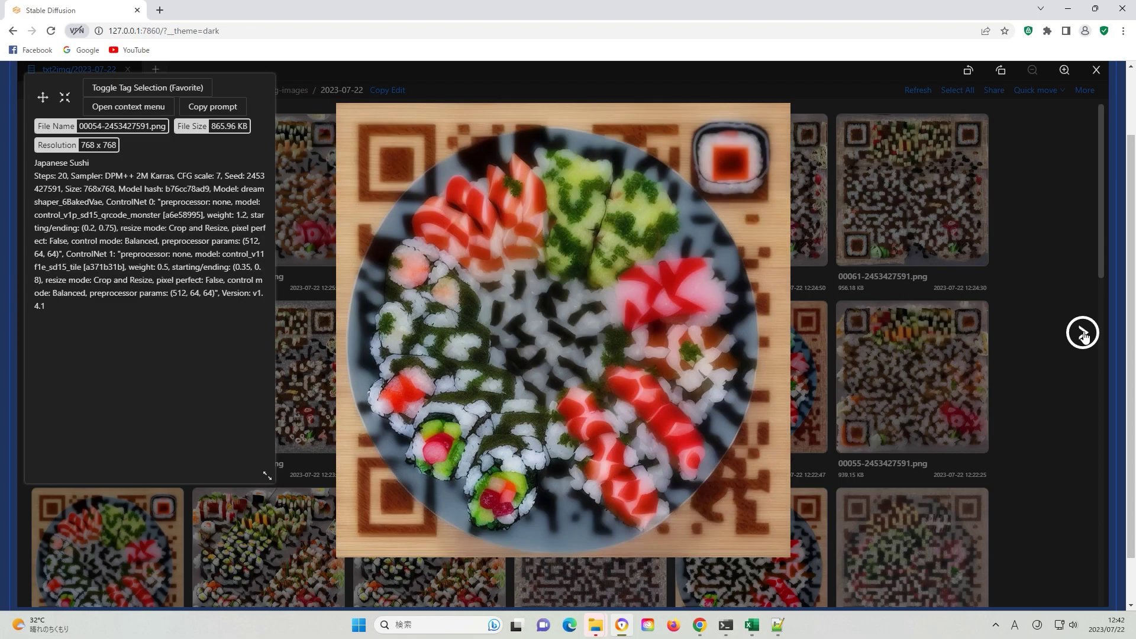
click(1083, 335)
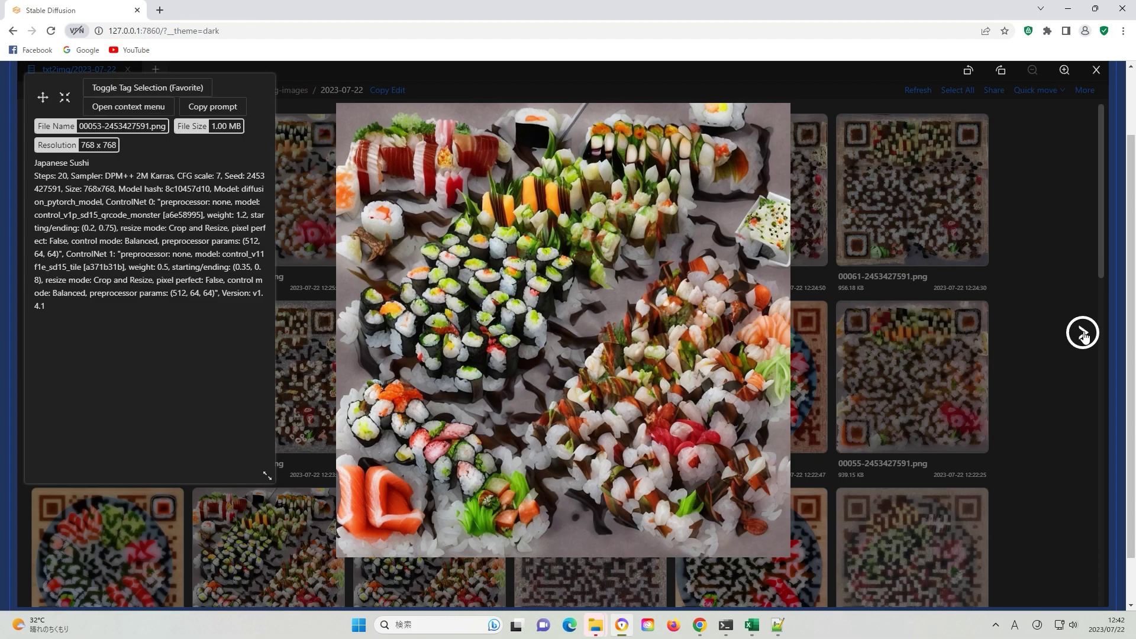
click(1083, 335)
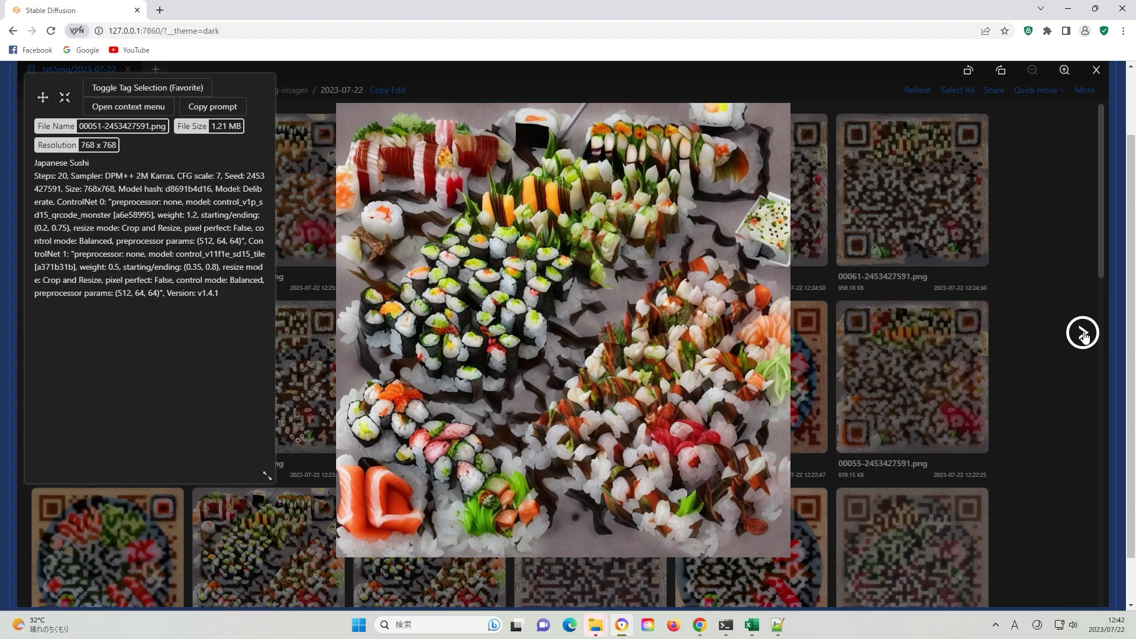
click(1083, 336)
click(1084, 335)
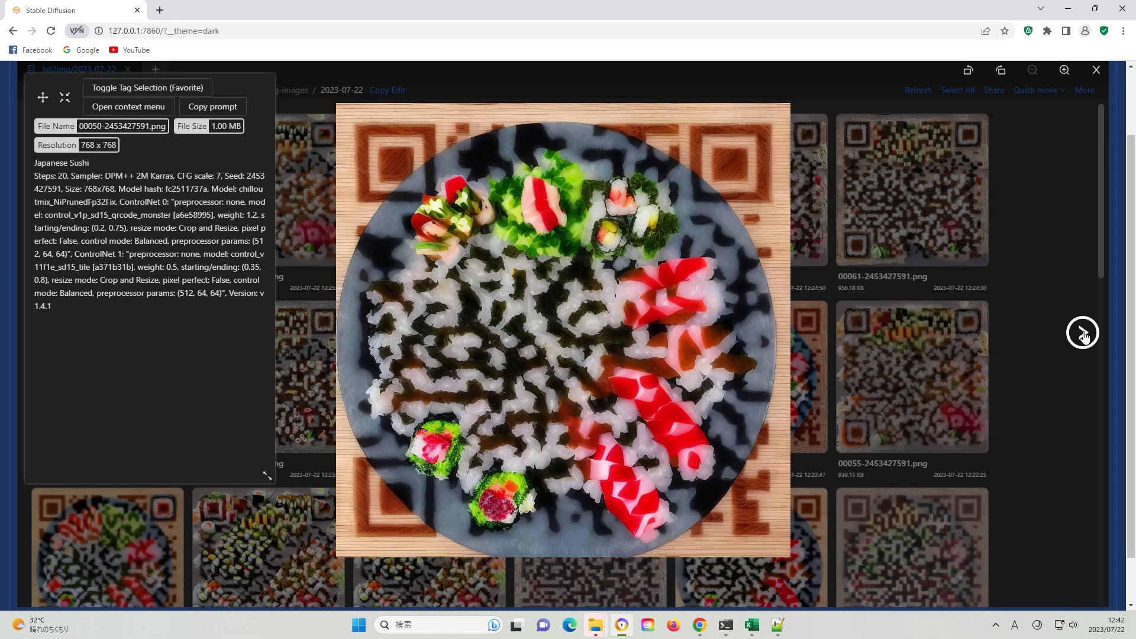
click(1083, 335)
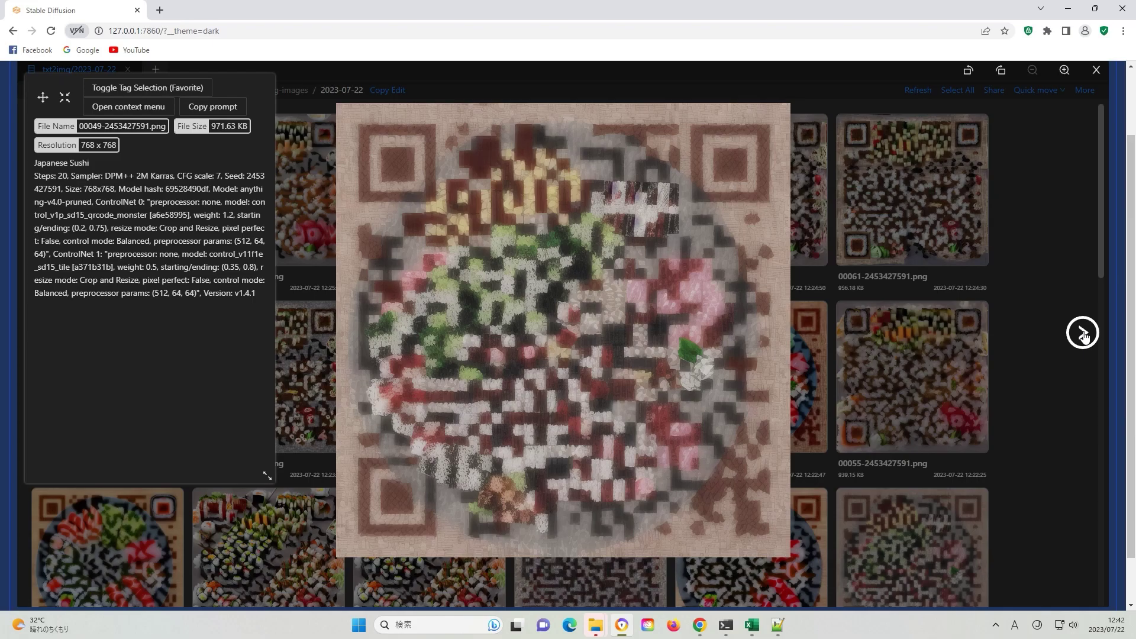
click(1083, 336)
click(1083, 335)
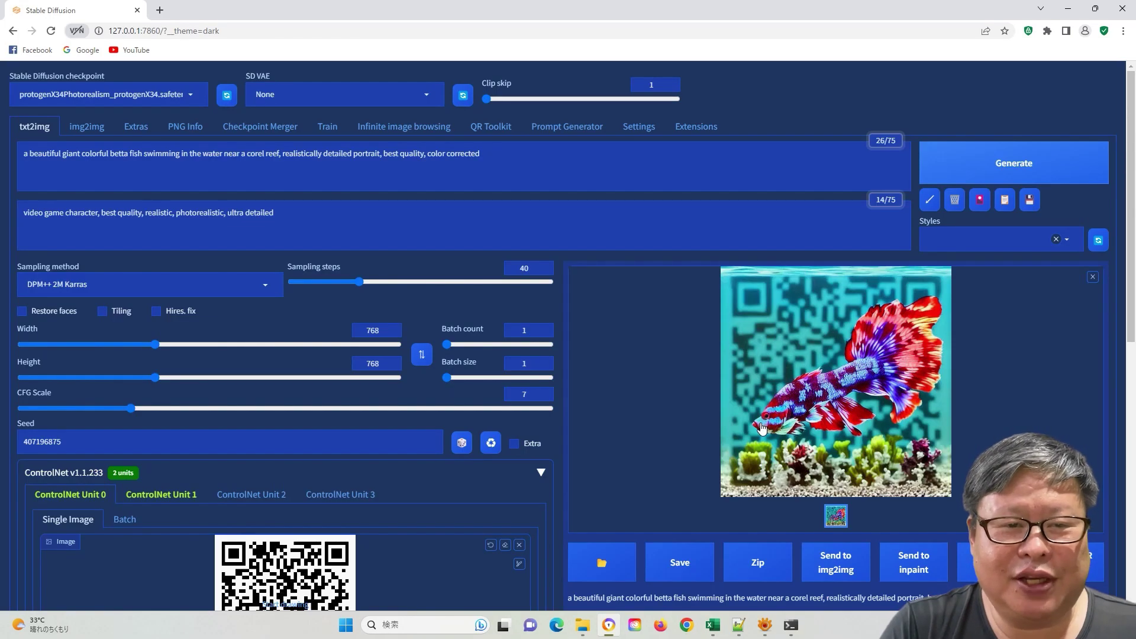
- View the generated betta fish QR image at full size and close the preview
click(761, 427)
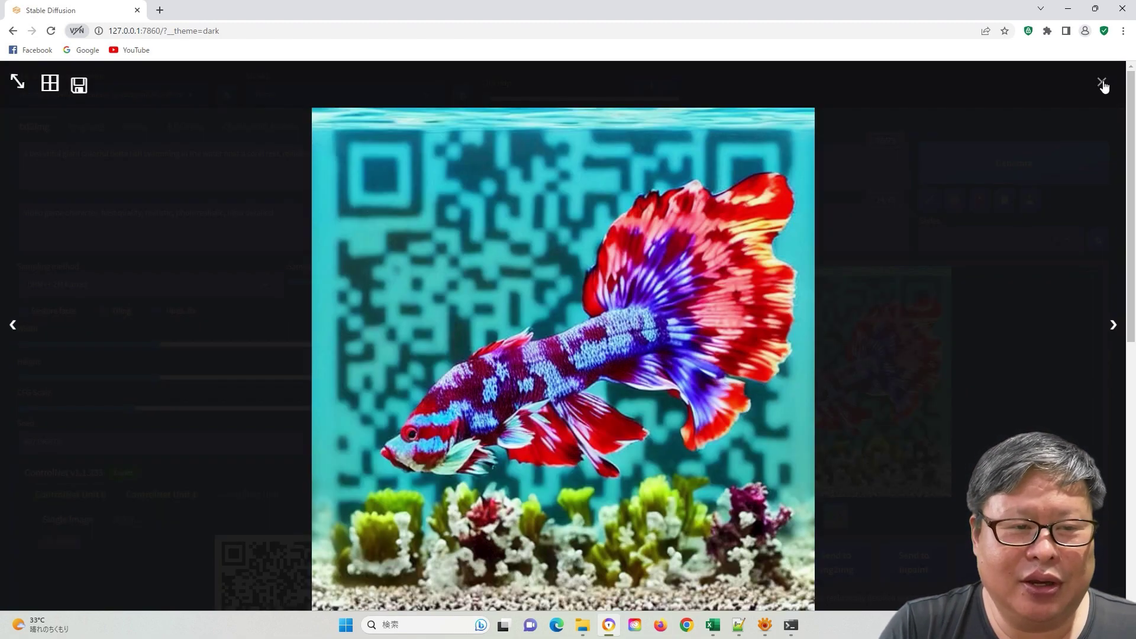
click(1102, 83)
- Lower the Control Weight of ControlNet Unit 0, the QR Code Monster unit, to 1
scroll(568, 355, down, 7)
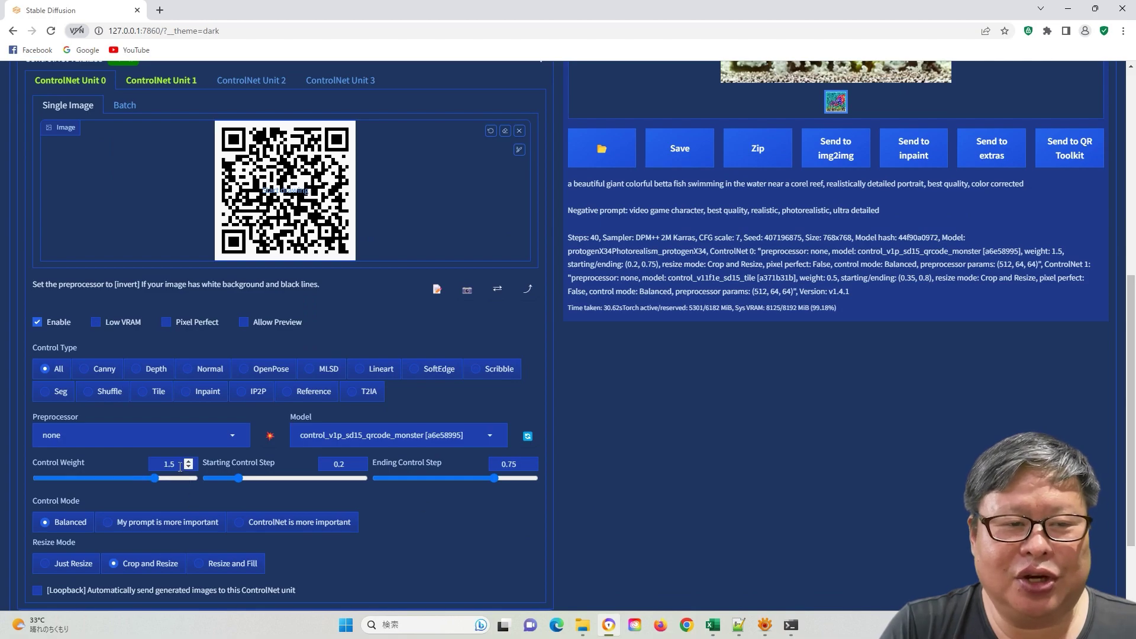
key(BackSpace)
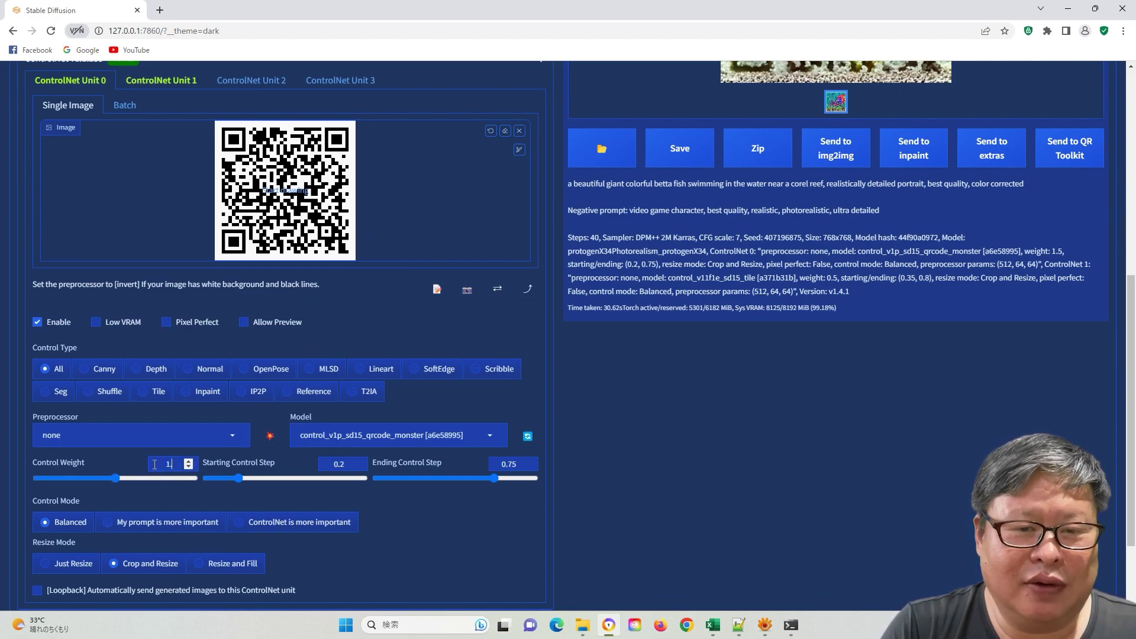
scroll(888, 453, up, 6)
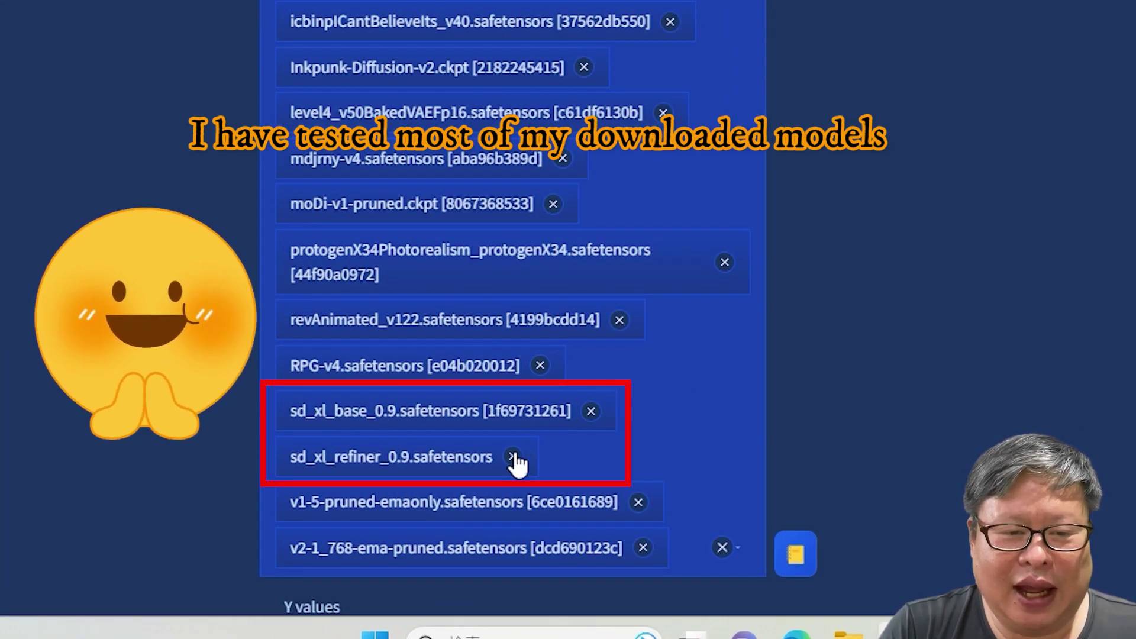
- Remove the sd_xl_refiner_0.9, sd_xl_base_0.9 and v2-1_768-ema-pruned checkpoints from the comparison grid's X values
click(513, 456)
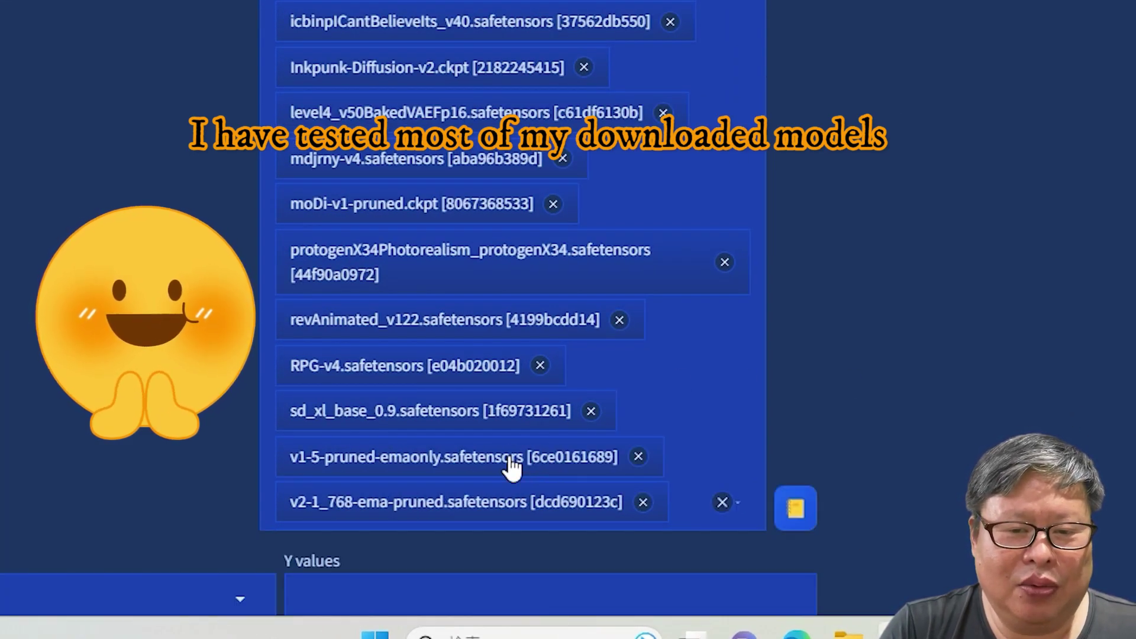
click(591, 411)
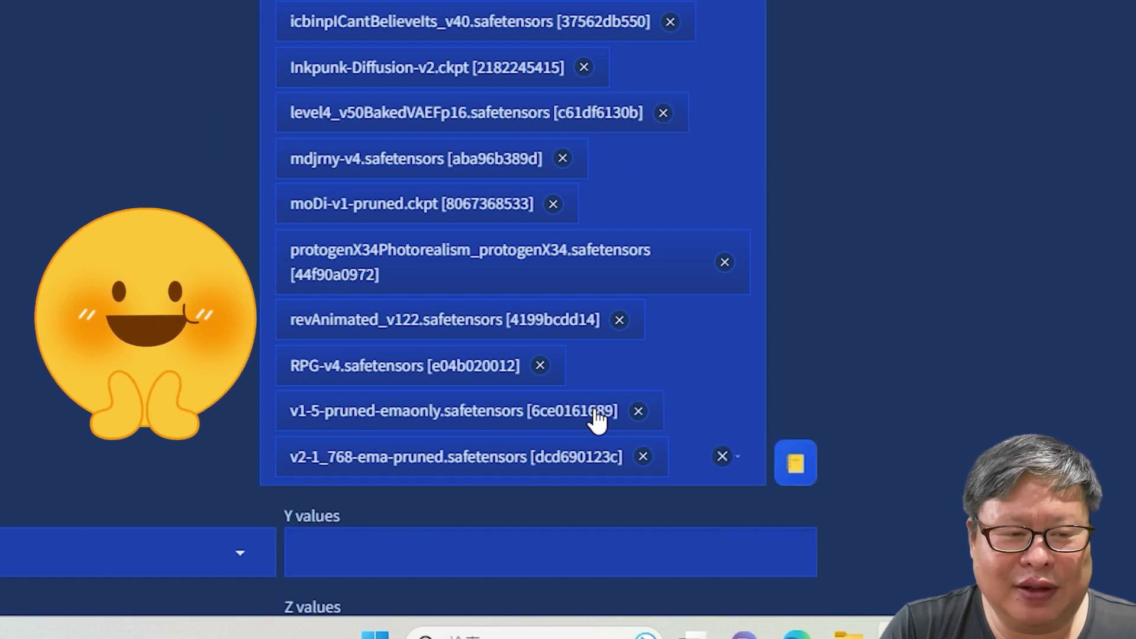
click(642, 456)
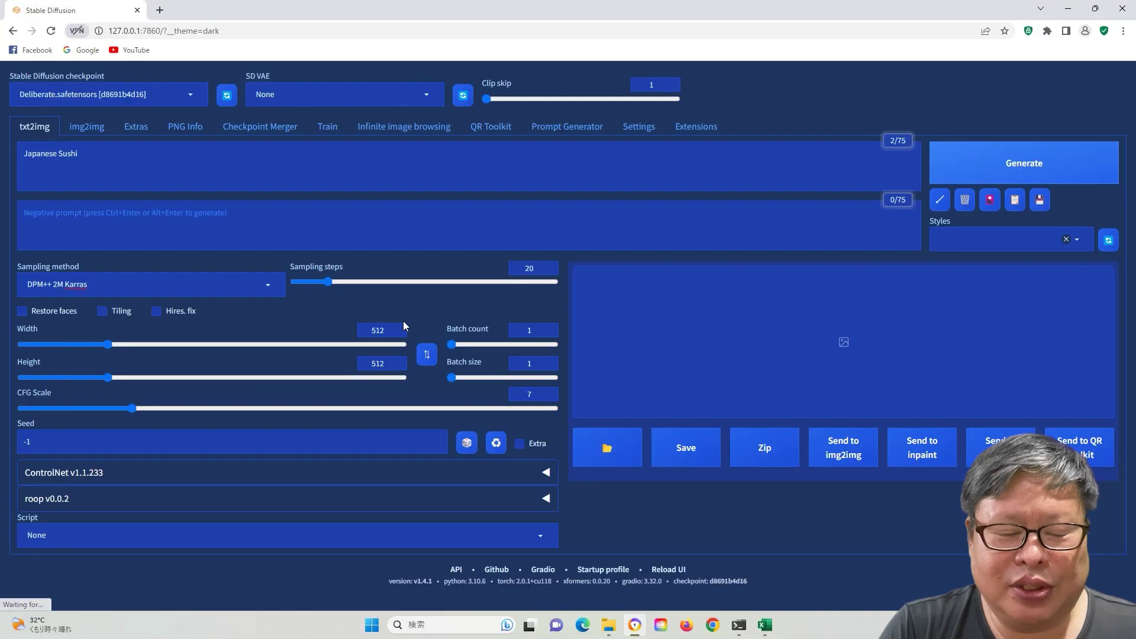
- Raise the output image's width and height to 768 for the Japanese Sushi prompt
drag(133, 345, 155, 349)
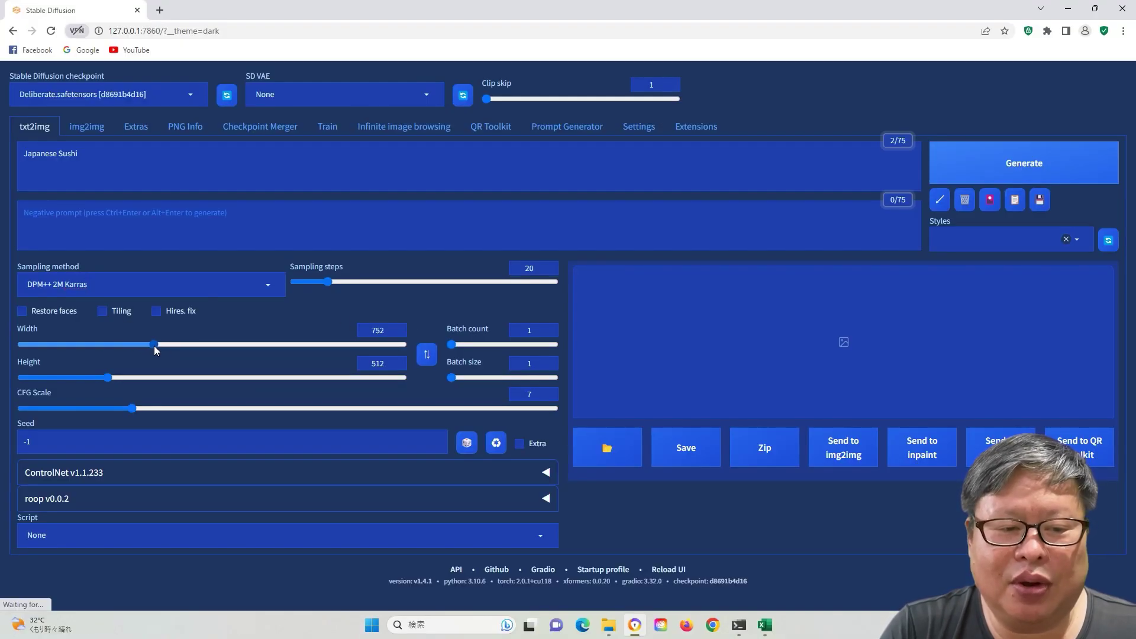
double_click(398, 329)
click(157, 382)
click(154, 378)
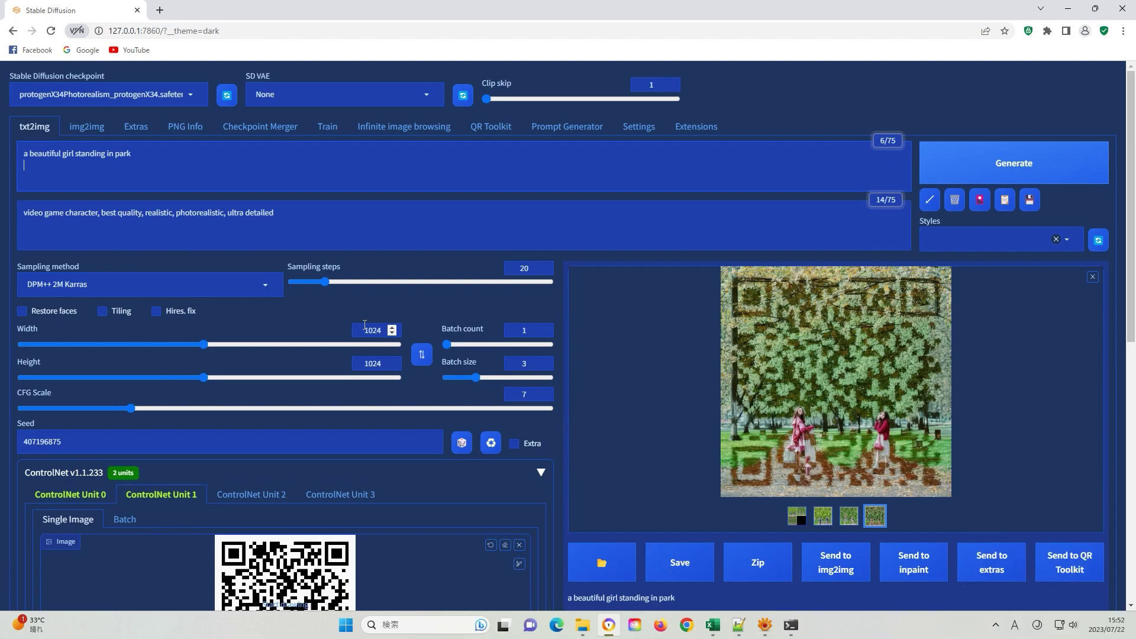
- Compare the generated girl-in-park images from the 1024x1024 batch with the Hires. fix batch upscaled from 512x512
click(822, 520)
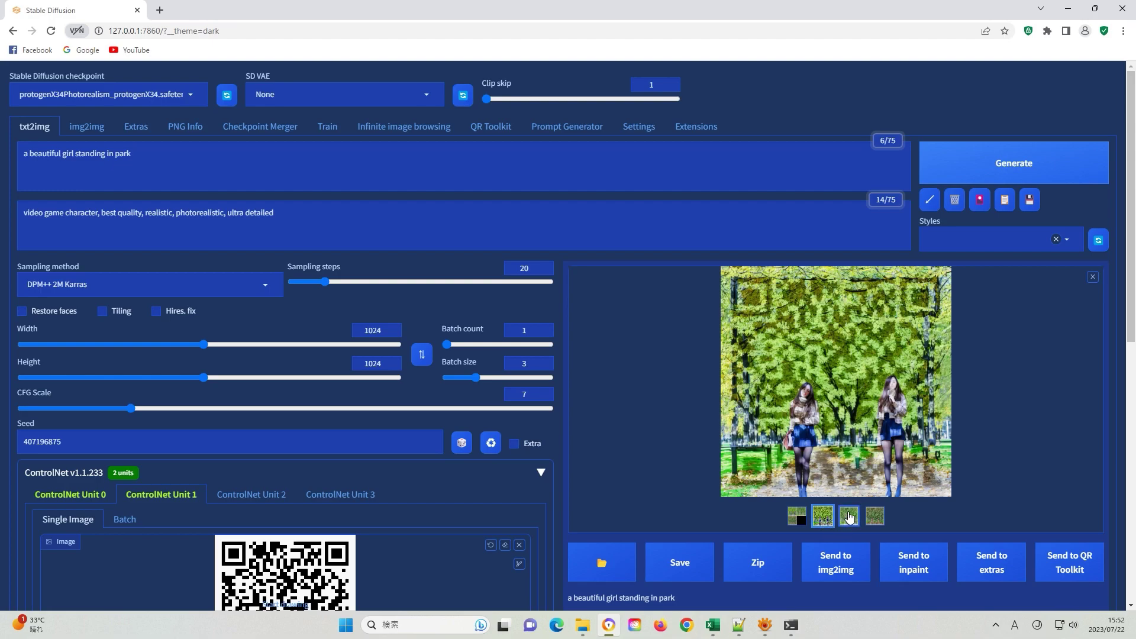
click(849, 517)
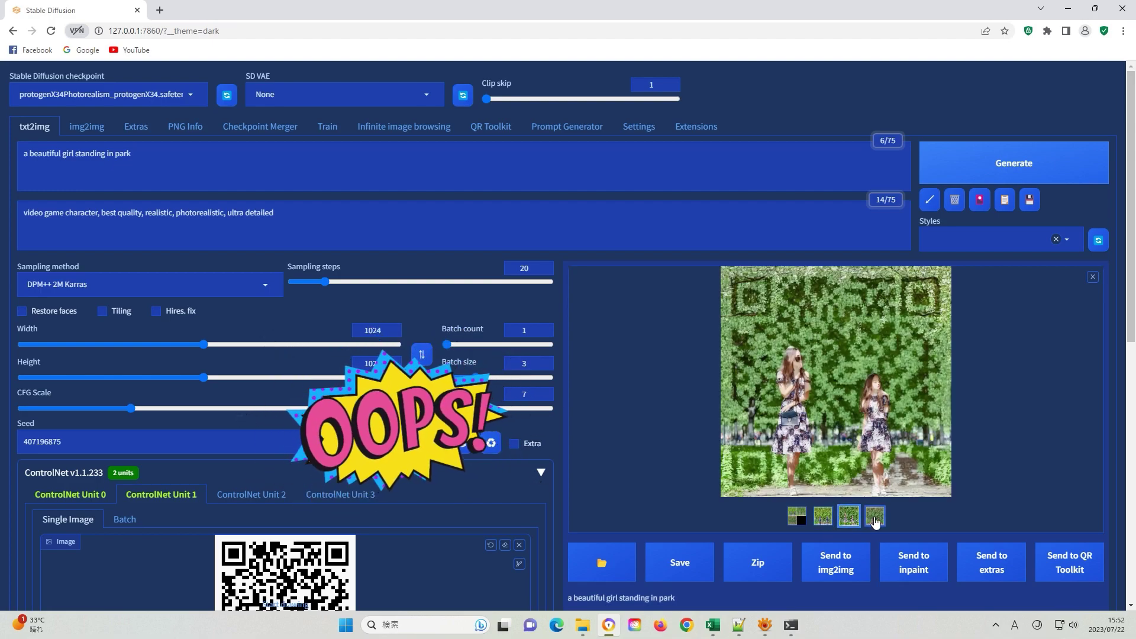
click(875, 519)
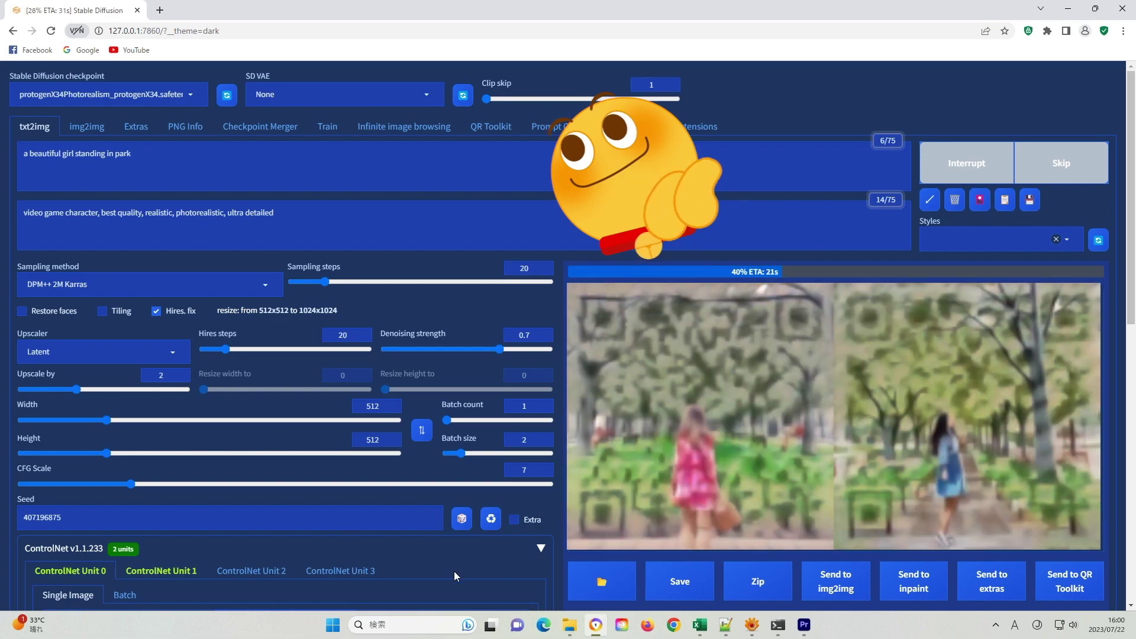
scroll(453, 570, down, 2)
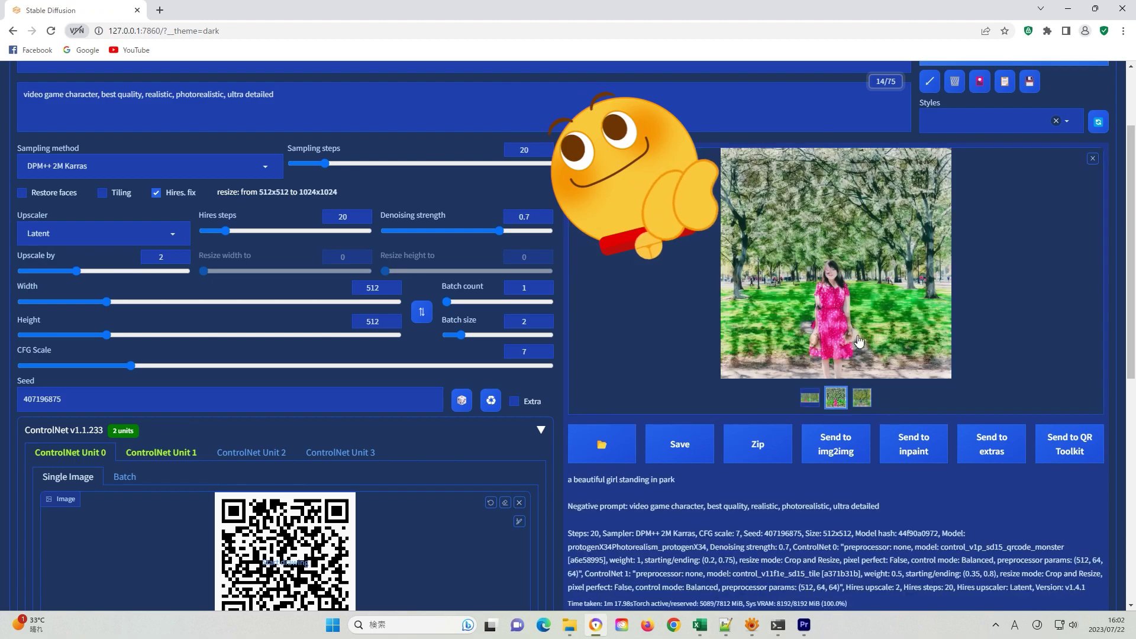
click(852, 323)
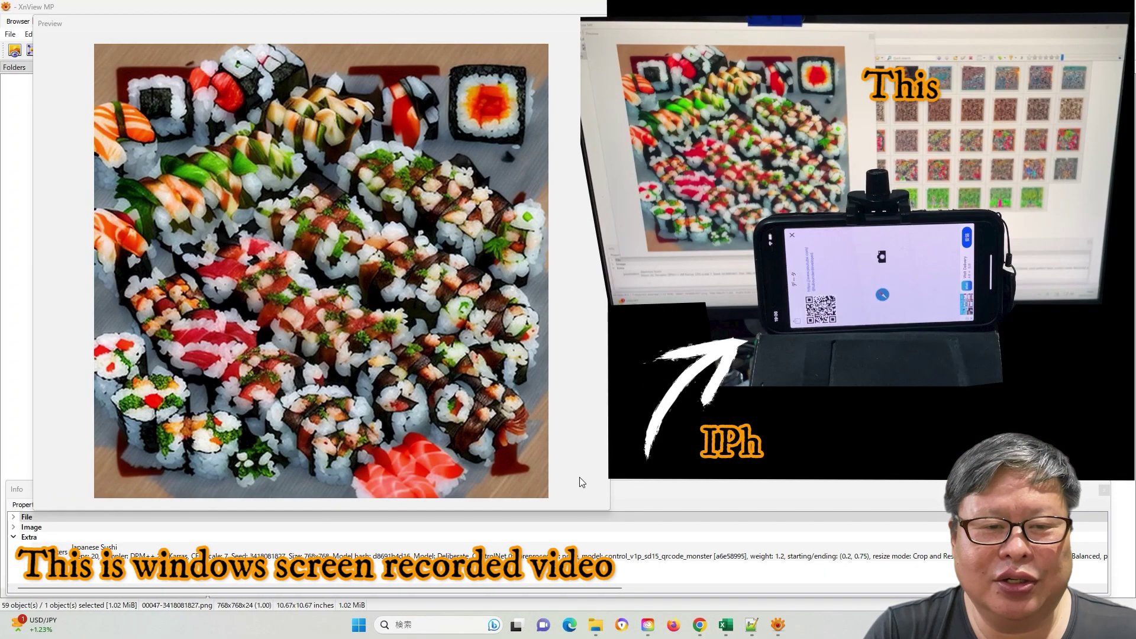
- Switch to XnView MP and go through the Japanese Sushi QR images in the preview for a phone scan test
scroll(571, 492, down, 1)
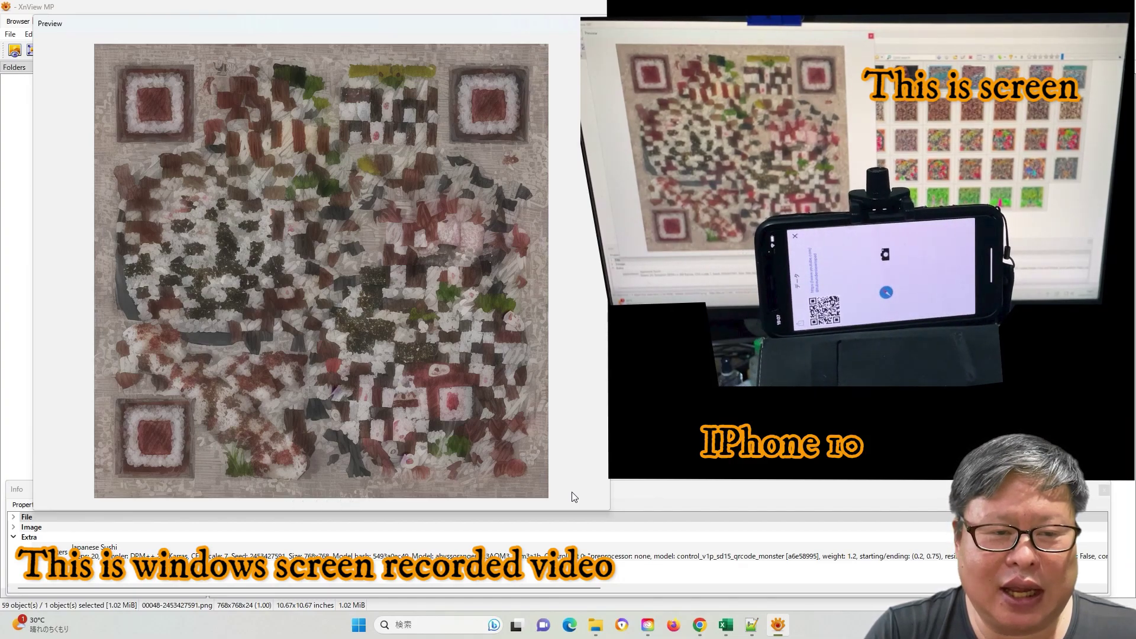
mouse_move(362, 505)
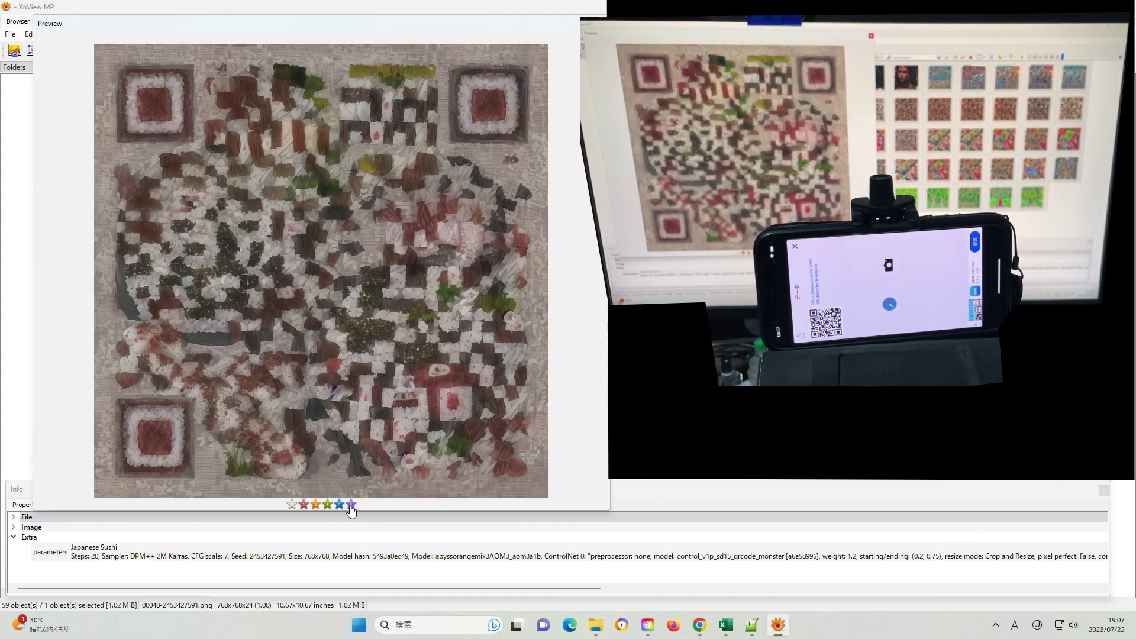
key(Right)
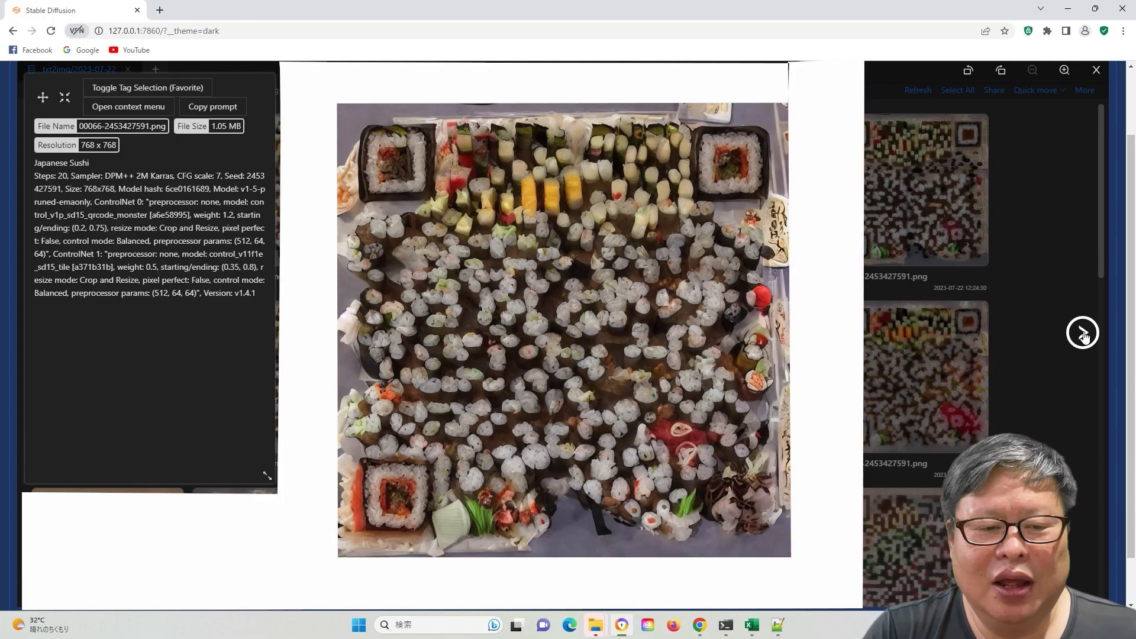
- Return to Infinite image browsing and examine the sushi images of each checkpoint at full size, starting from 00066-2453427591.png
click(1083, 334)
click(1083, 333)
click(1083, 333)
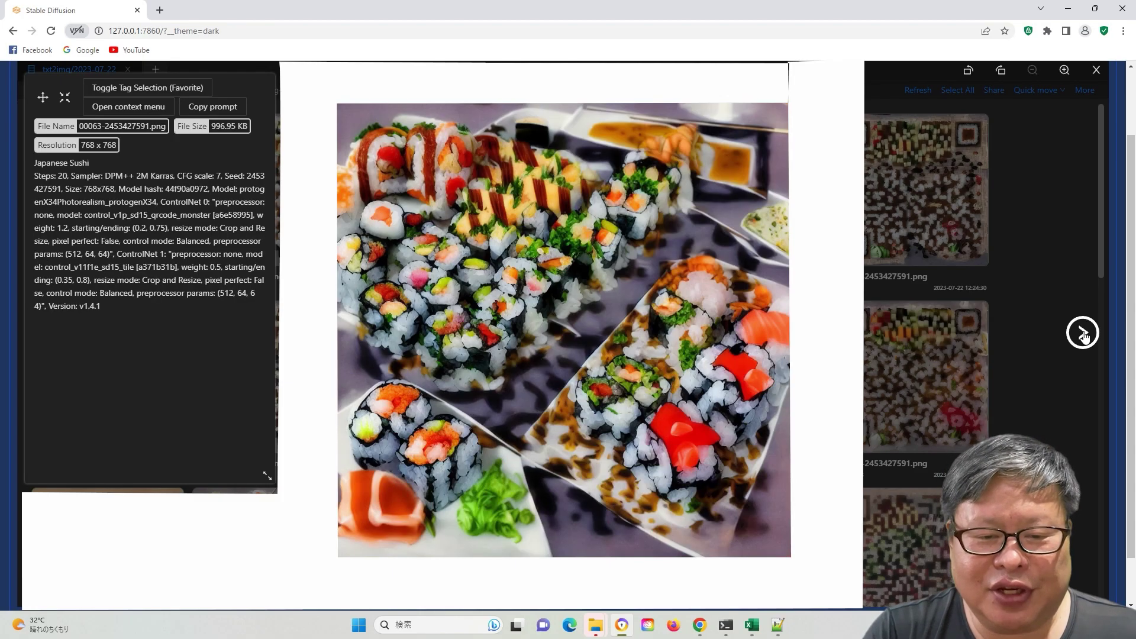
click(1082, 333)
click(1083, 333)
click(1083, 333)
click(1082, 333)
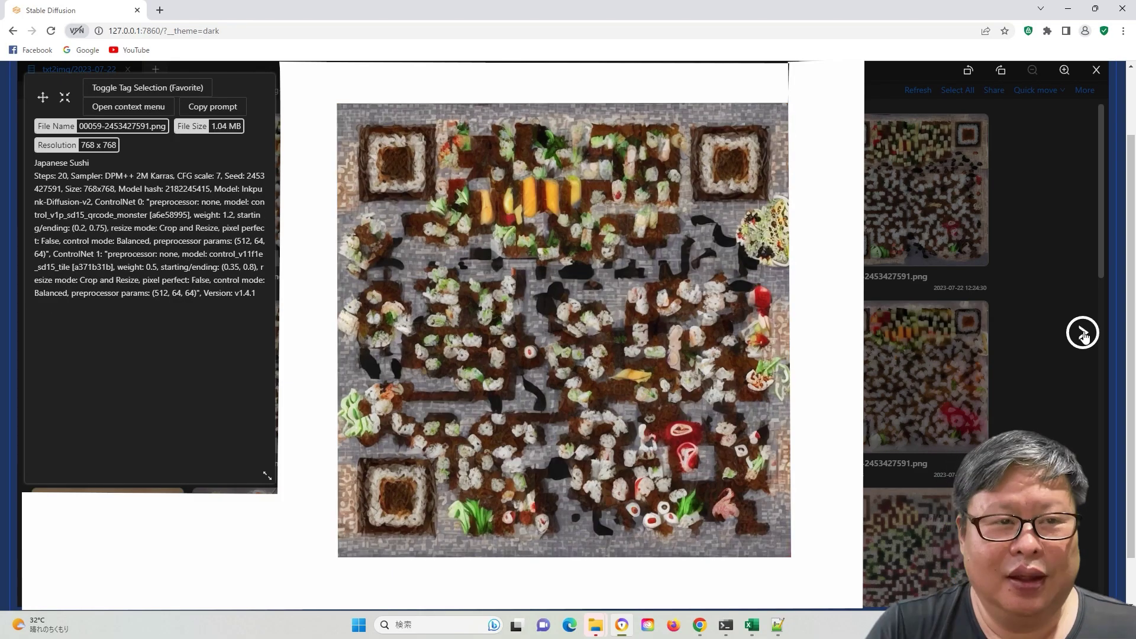
click(1083, 333)
click(1083, 333)
click(1083, 334)
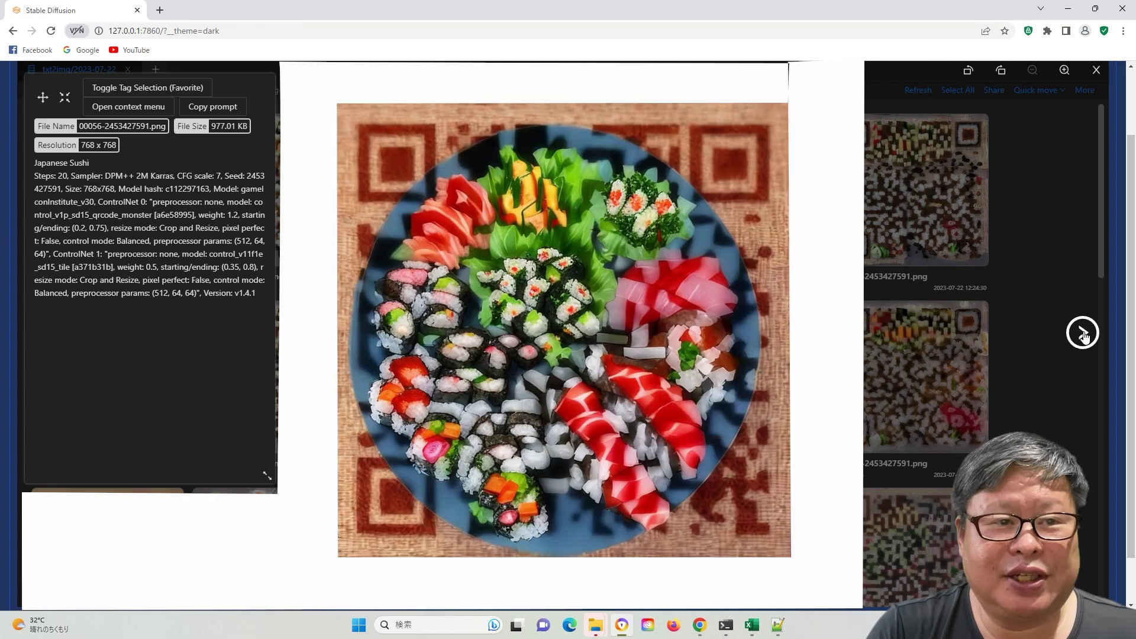
click(1083, 333)
click(1083, 333)
click(1083, 333)
click(1083, 333)
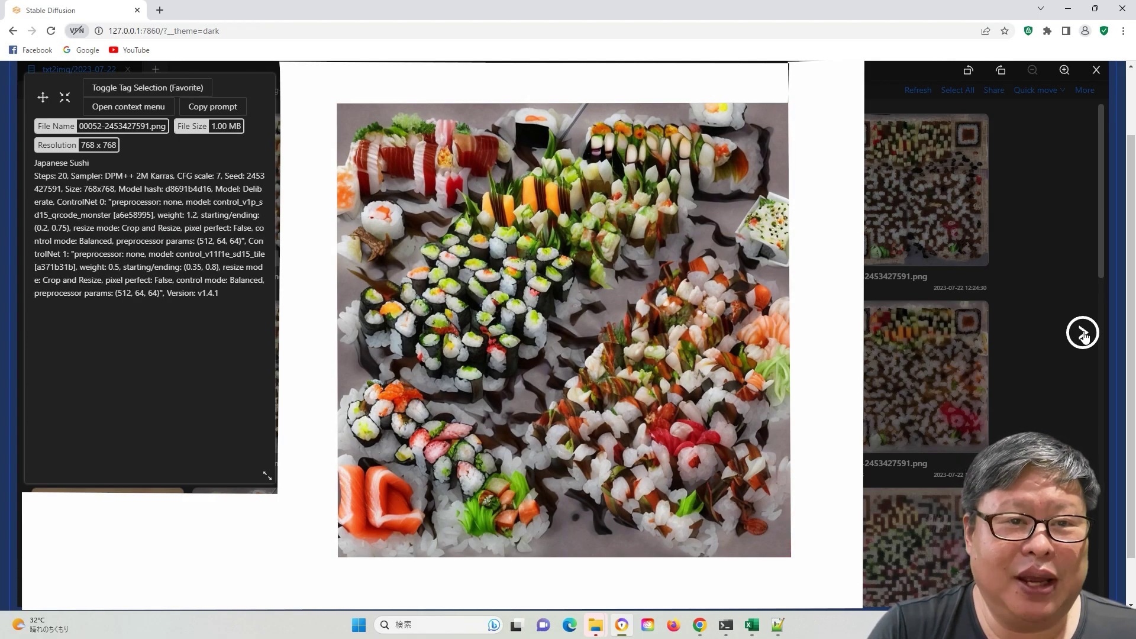
click(1083, 333)
click(1082, 333)
click(1082, 333)
click(1082, 333)
click(1083, 333)
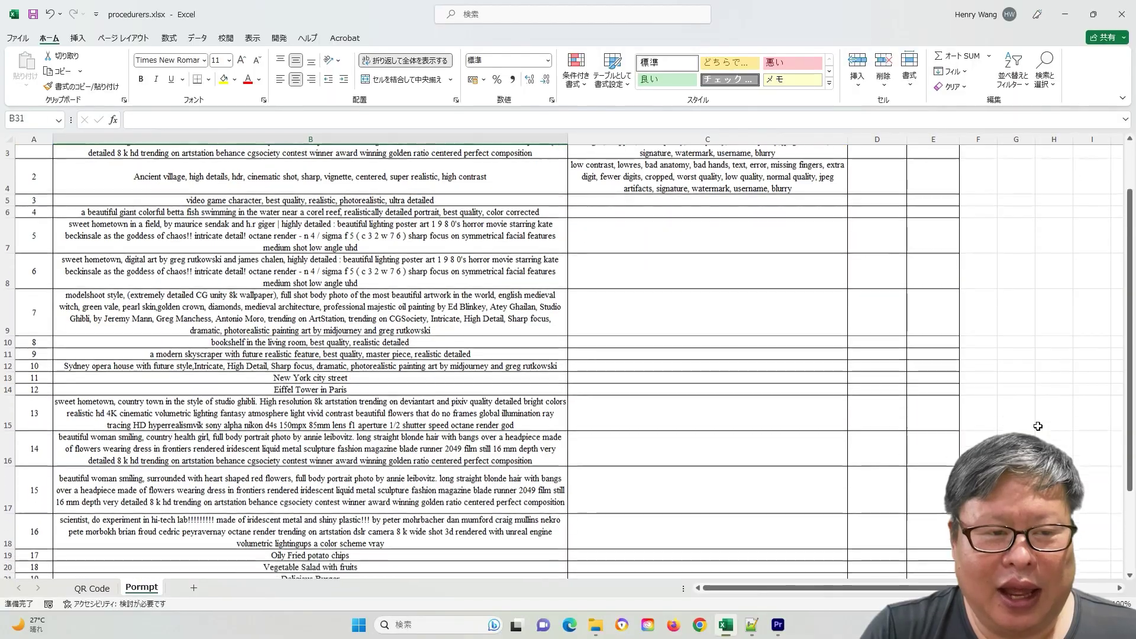
- Review the collected prompts on the Pormpt sheet of procedurers.xlsx in Excel
scroll(1038, 426, down, 3)
scroll(1037, 426, up, 2)
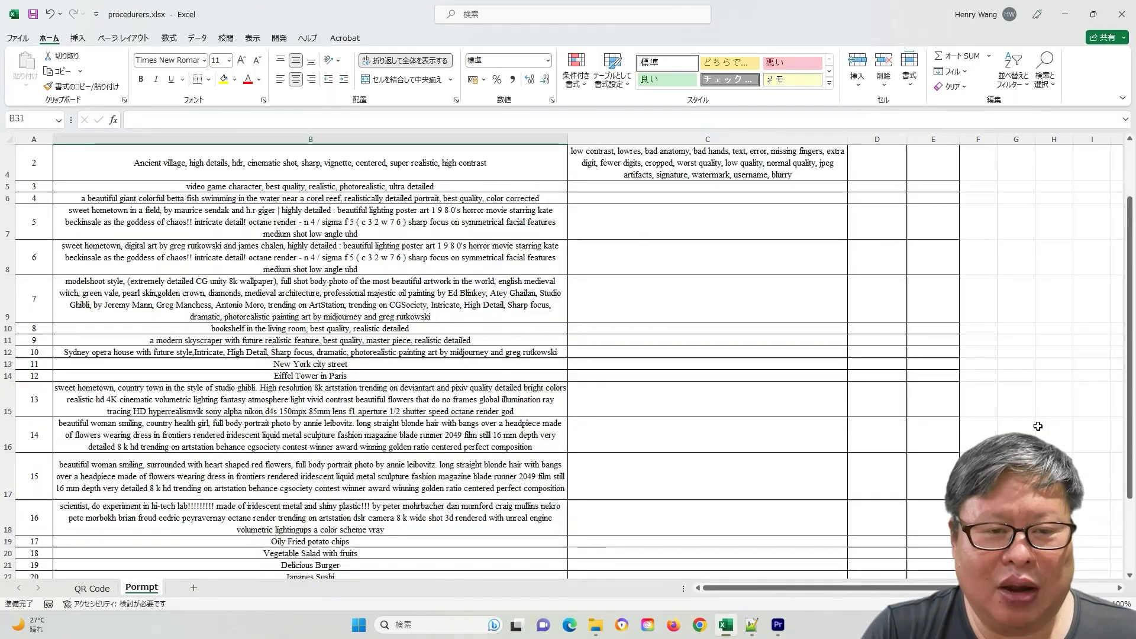